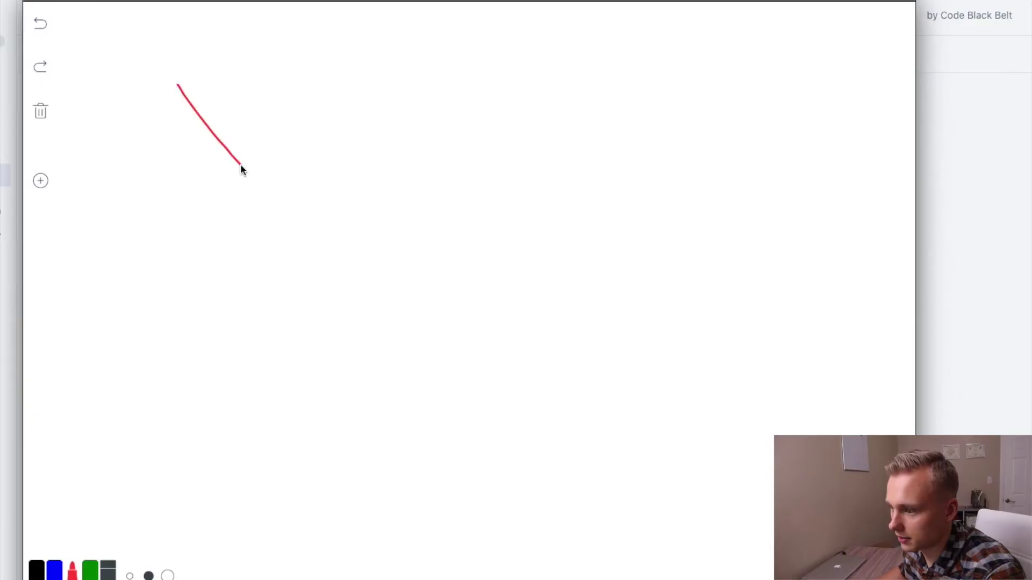
# Sketch a red X, an upward arrow, and a two-headed arrow with a small rising arrow.
pyautogui.moveTo(241, 166); pyautogui.dragTo(241, 166)
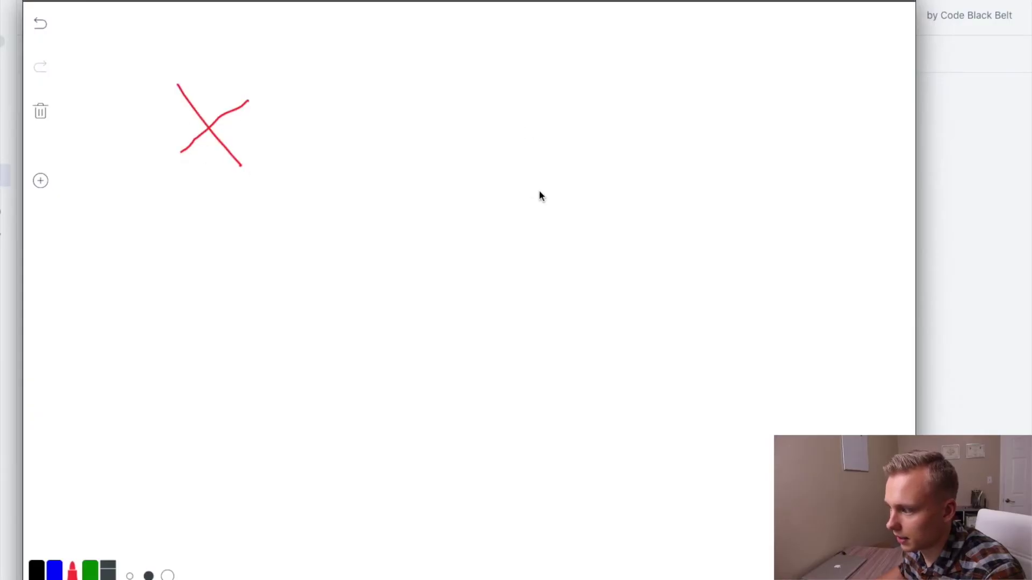
pyautogui.moveTo(549, 190); pyautogui.dragTo(541, 117)
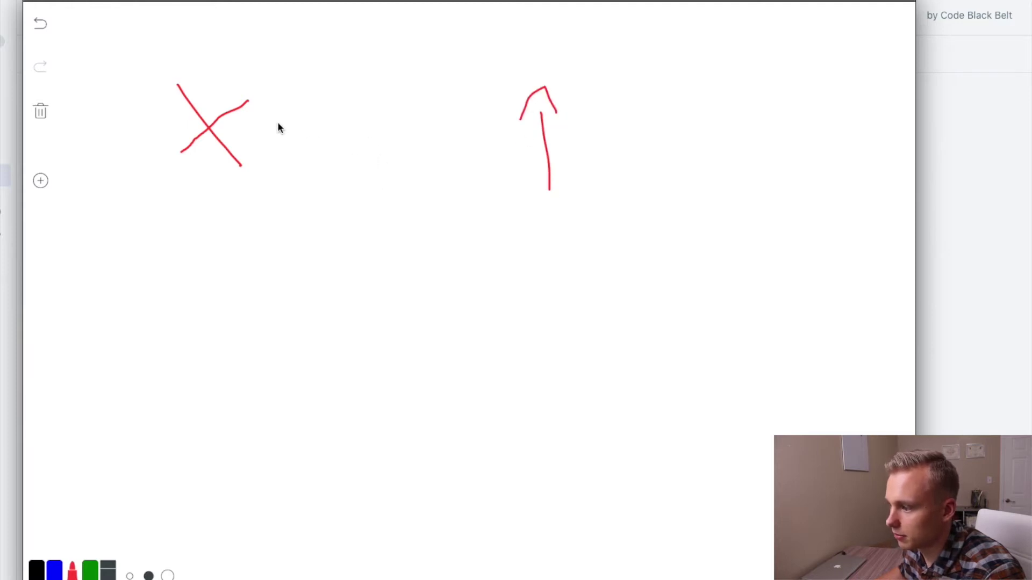
pyautogui.moveTo(289, 125)
pyautogui.mouseDown()
pyautogui.moveTo(474, 125)
pyautogui.moveTo(449, 141)
pyautogui.mouseUp()
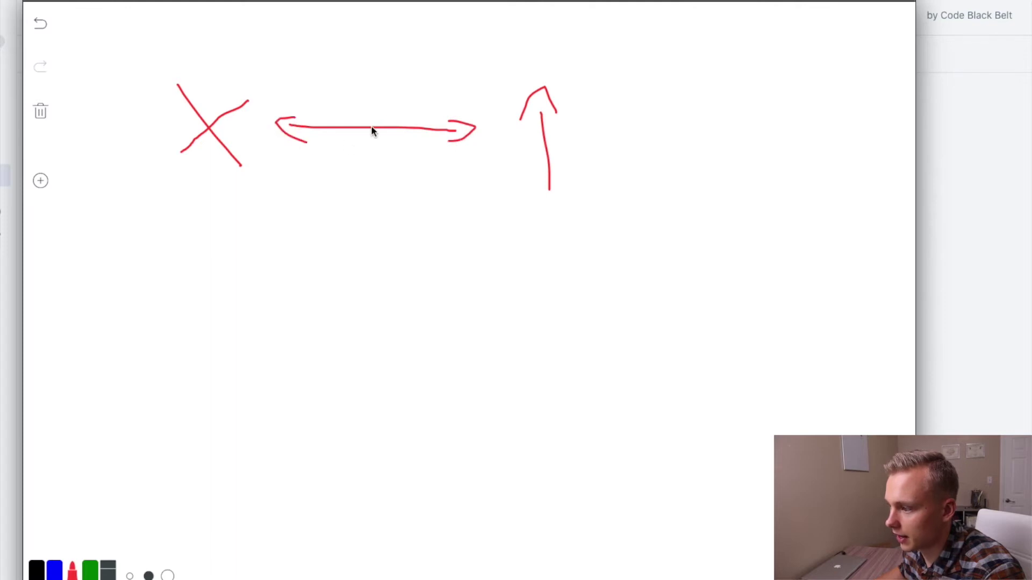
pyautogui.moveTo(372, 127); pyautogui.dragTo(369, 88)
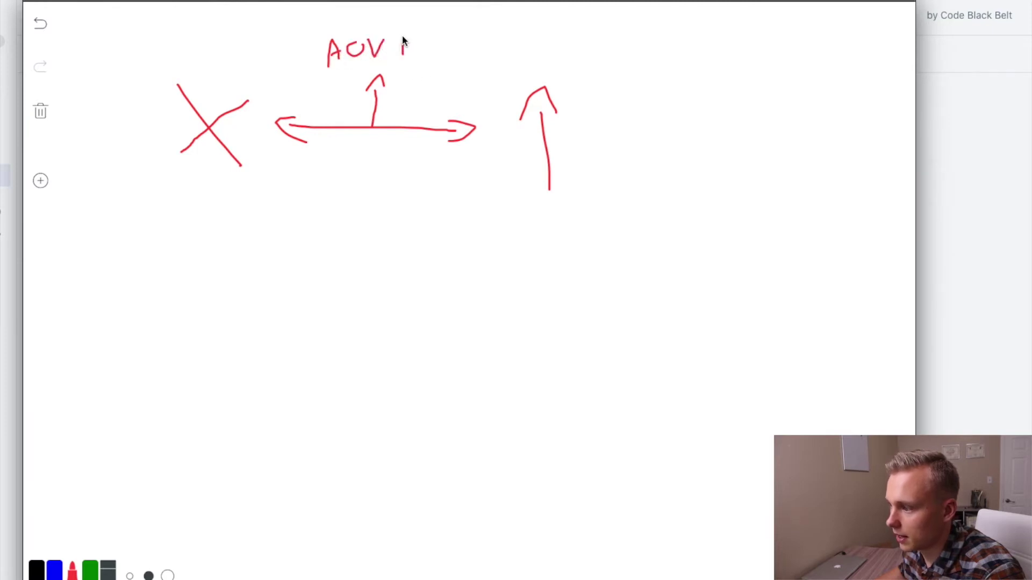
# Write 'AOV' between two up arrows, then wipe the board clean.
pyautogui.moveTo(404, 40)
pyautogui.mouseDown()
pyautogui.moveTo(403, 27)
pyautogui.moveTo(421, 29)
pyautogui.mouseUp()
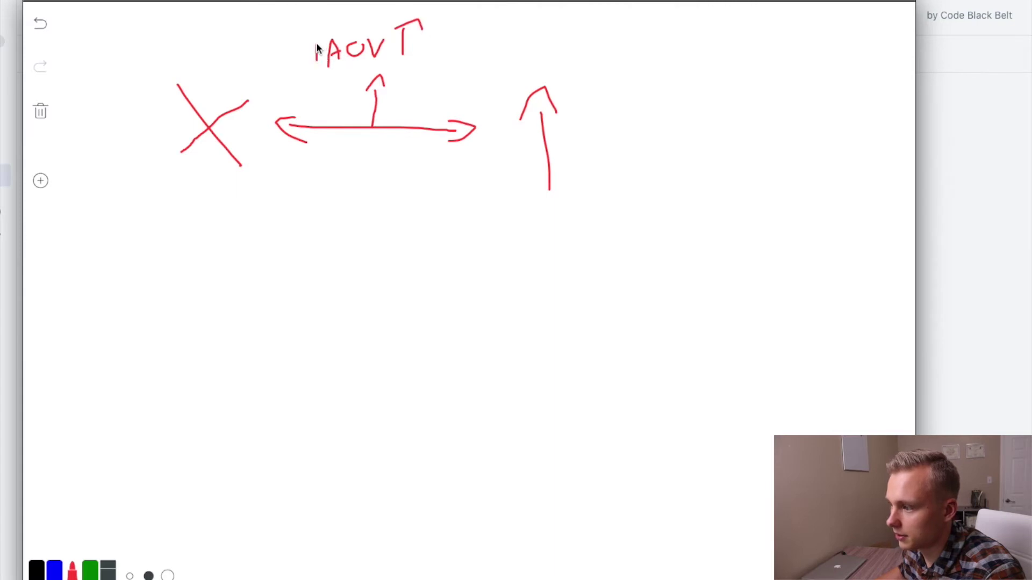
pyautogui.moveTo(316, 62); pyautogui.dragTo(322, 38)
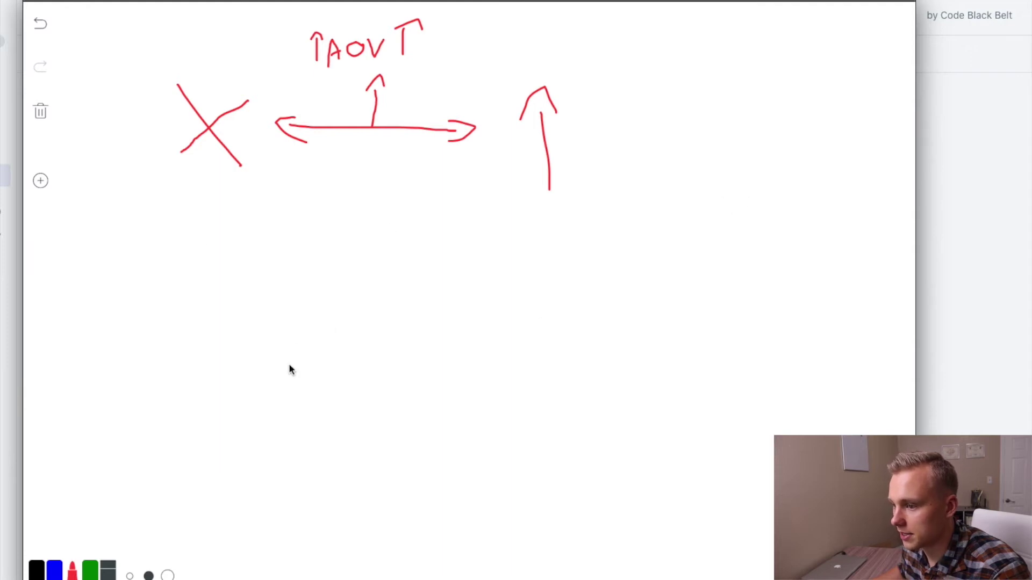
pyautogui.click(41, 111)
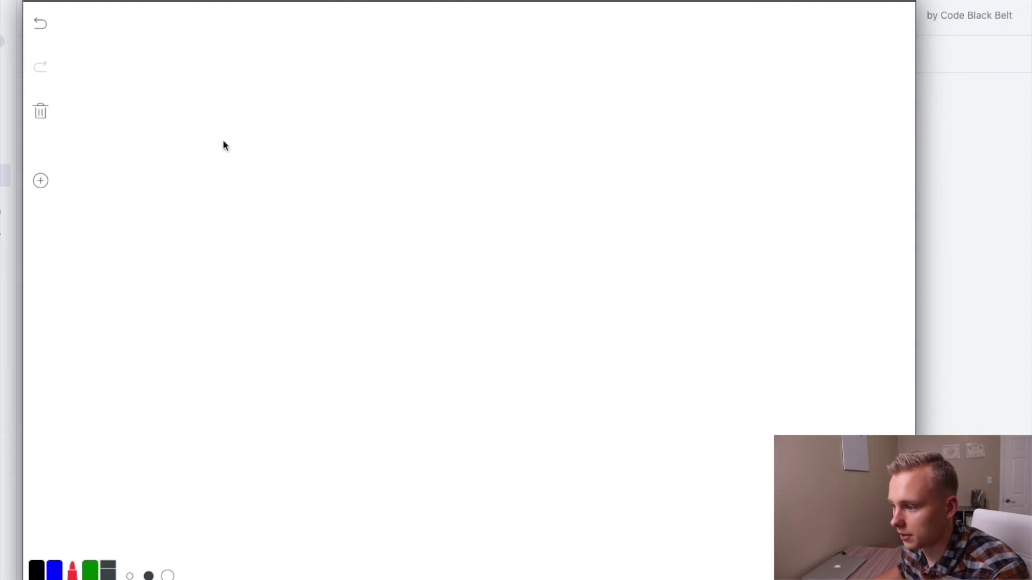
# Draw a stick-figure shopper with arms and a small dollar amount beside it.
pyautogui.moveTo(228, 111)
pyautogui.mouseDown()
pyautogui.moveTo(192, 138)
pyautogui.moveTo(234, 121)
pyautogui.mouseUp()
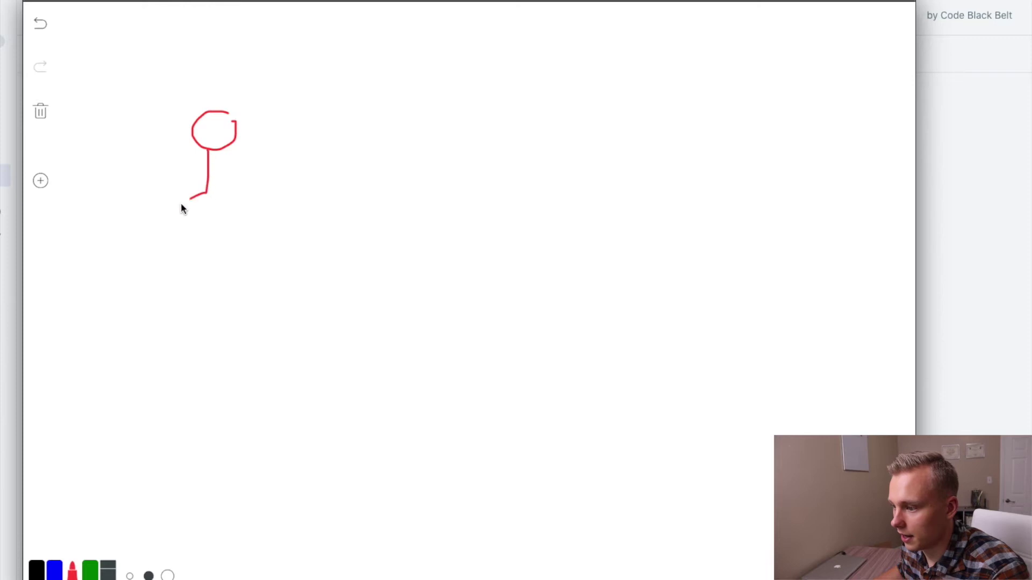
pyautogui.moveTo(181, 151); pyautogui.dragTo(239, 159)
pyautogui.moveTo(305, 143); pyautogui.dragTo(289, 152)
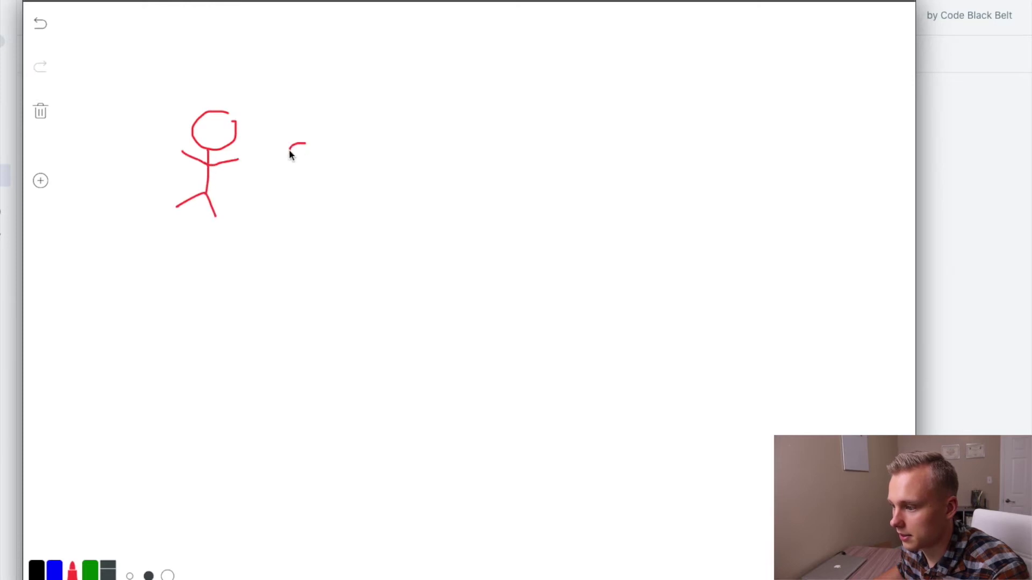
pyautogui.moveTo(219, 153); pyautogui.dragTo(239, 189)
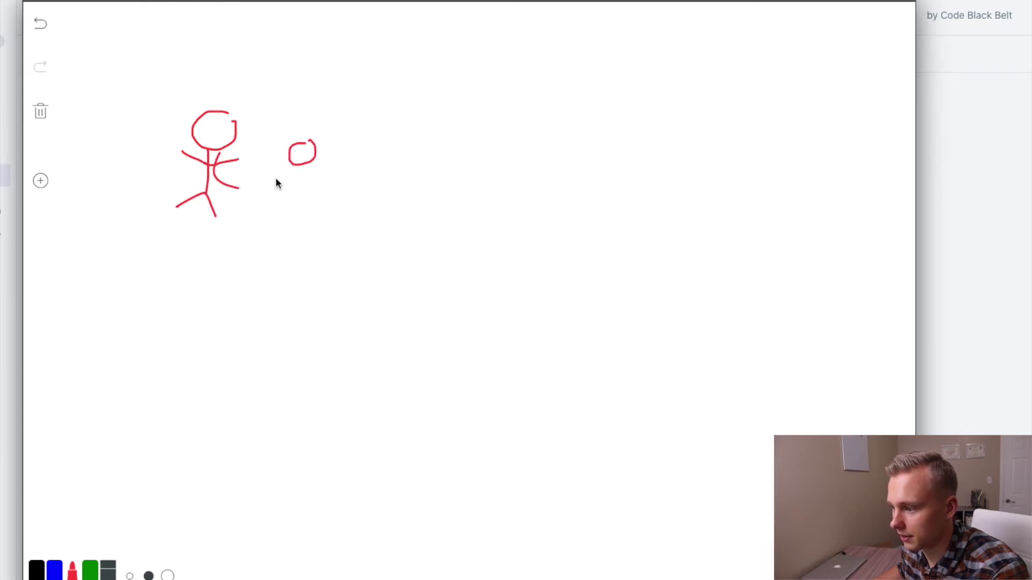
pyautogui.moveTo(270, 141); pyautogui.dragTo(281, 165)
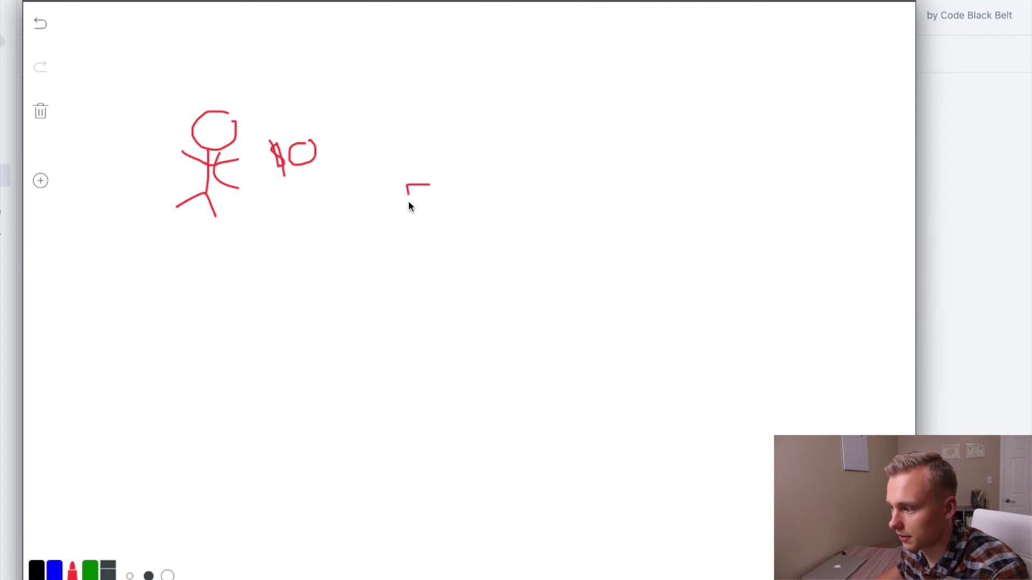
# Draw a shop counter topped with a rectangular sign.
pyautogui.moveTo(426, 186); pyautogui.dragTo(469, 213)
pyautogui.moveTo(478, 150); pyautogui.dragTo(495, 172)
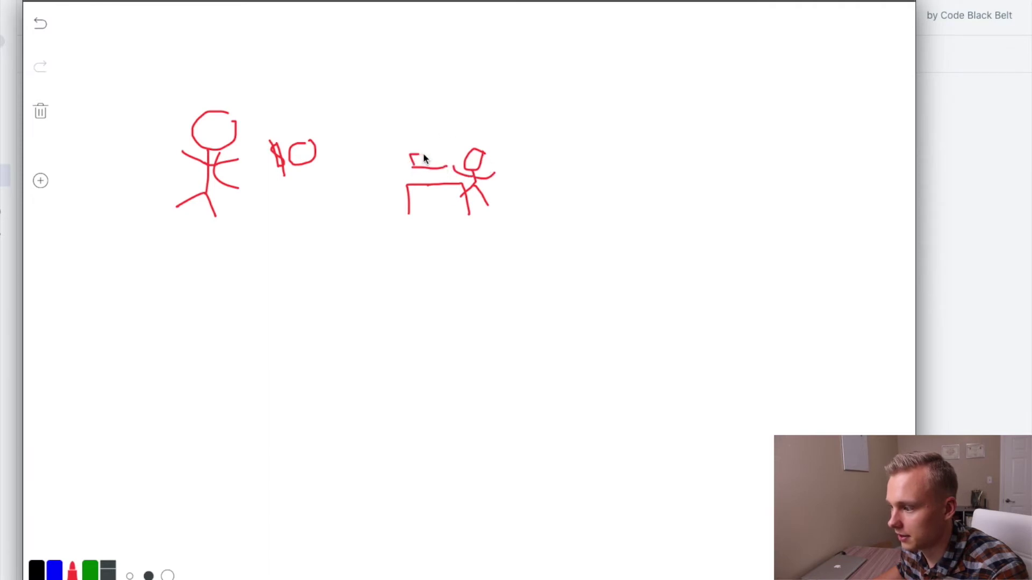
pyautogui.moveTo(439, 155)
pyautogui.mouseDown()
pyautogui.moveTo(449, 167)
pyautogui.moveTo(425, 159)
pyautogui.moveTo(443, 160)
pyautogui.mouseUp()
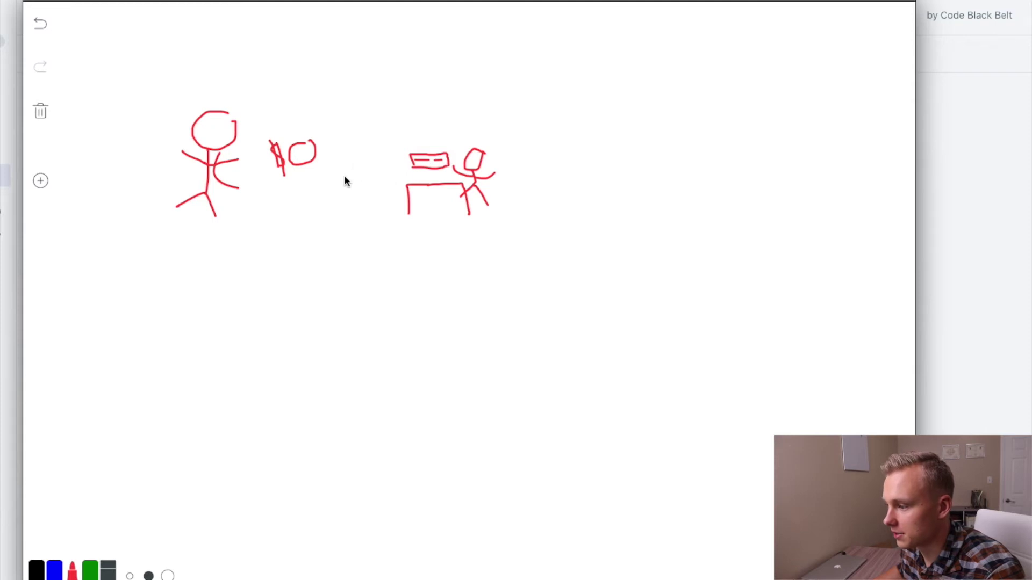
pyautogui.moveTo(371, 169)
pyautogui.mouseDown()
pyautogui.moveTo(397, 160)
pyautogui.moveTo(378, 188)
pyautogui.moveTo(385, 202)
pyautogui.moveTo(414, 169)
pyautogui.mouseUp()
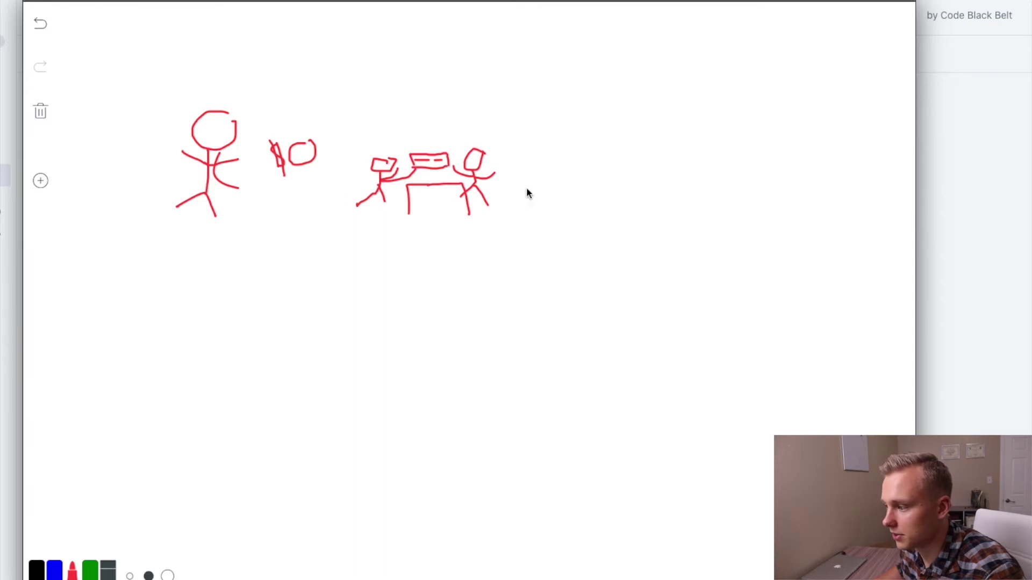
# Add a tall upward arrow on the right and a curved arrow rising from the counter.
pyautogui.moveTo(554, 193)
pyautogui.mouseDown()
pyautogui.moveTo(552, 109)
pyautogui.moveTo(568, 105)
pyautogui.mouseUp()
pyautogui.moveTo(397, 141); pyautogui.dragTo(380, 61)
pyautogui.moveTo(366, 60); pyautogui.dragTo(393, 56)
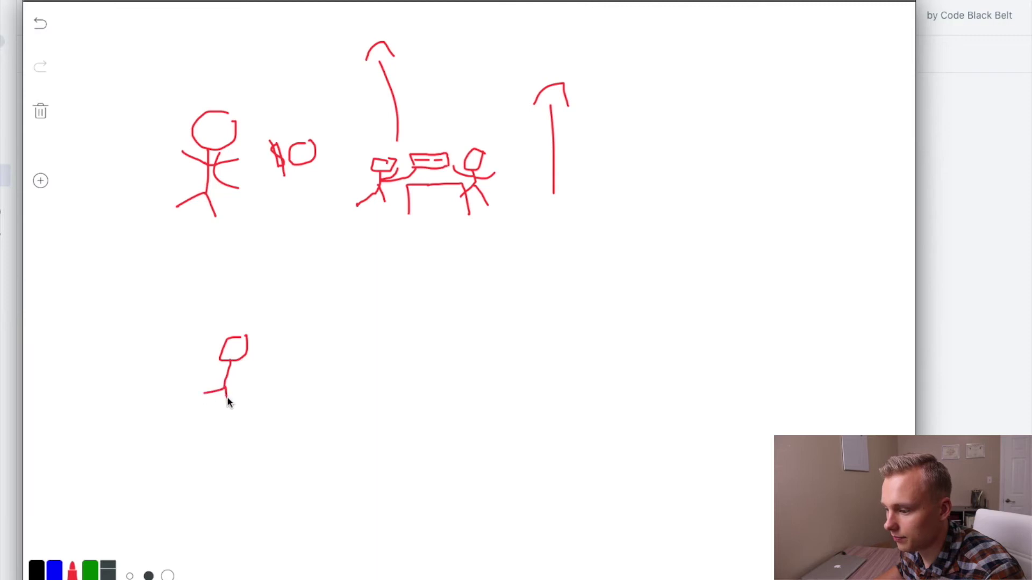
# Give the lower shopper an arm and write the first '$O' amount beside it.
pyautogui.moveTo(228, 378); pyautogui.dragTo(251, 368)
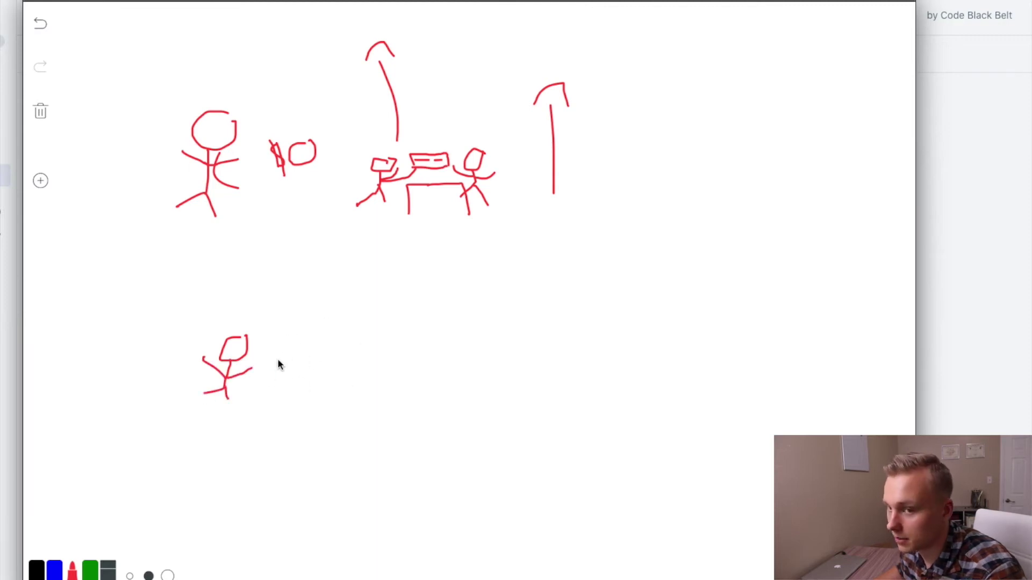
pyautogui.moveTo(256, 340); pyautogui.dragTo(259, 365)
pyautogui.moveTo(275, 354)
pyautogui.mouseDown()
pyautogui.moveTo(280, 370)
pyautogui.moveTo(288, 353)
pyautogui.mouseUp()
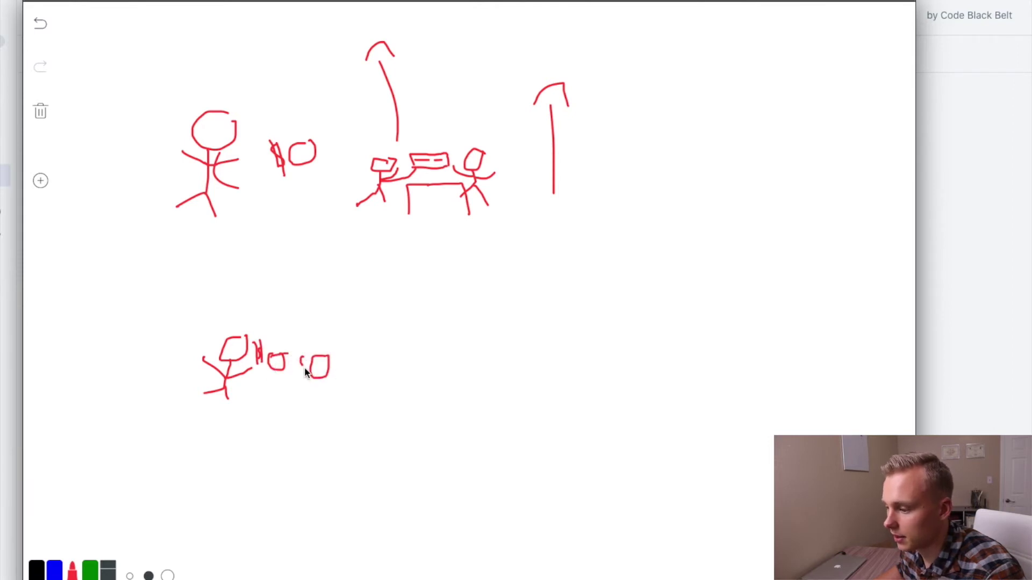
# Write a second '$O' amount marked '½' above it, then clear the board.
pyautogui.moveTo(298, 361)
pyautogui.mouseDown()
pyautogui.moveTo(312, 384)
pyautogui.moveTo(300, 353)
pyautogui.moveTo(304, 386)
pyautogui.mouseUp()
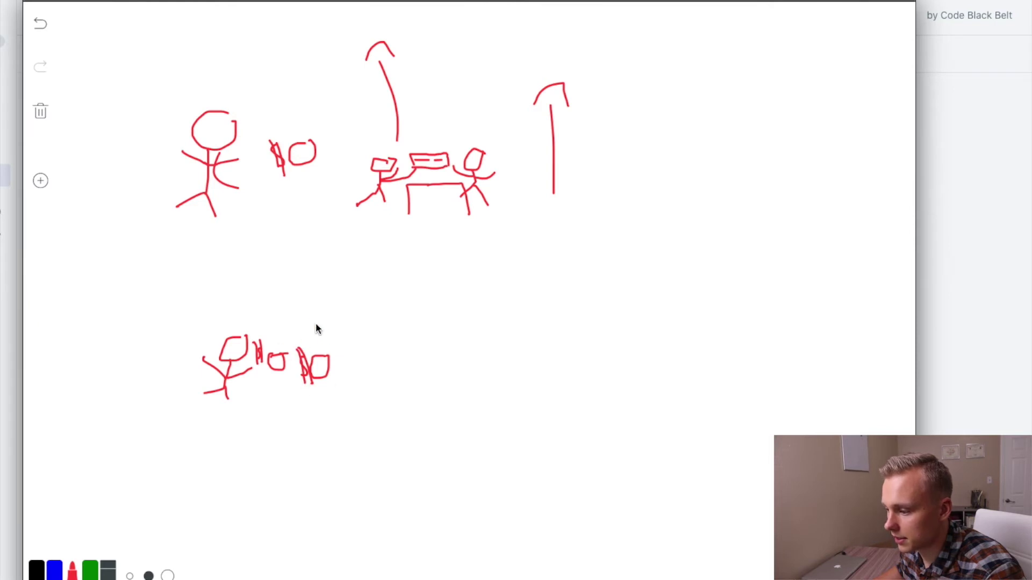
pyautogui.moveTo(333, 327); pyautogui.dragTo(333, 349)
pyautogui.moveTo(336, 339); pyautogui.dragTo(354, 353)
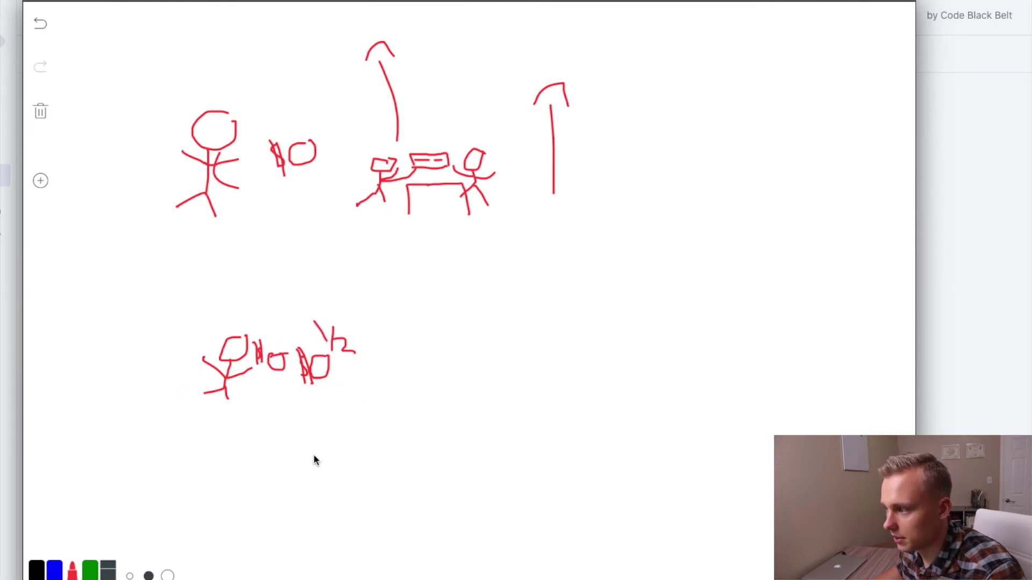
pyautogui.click(40, 113)
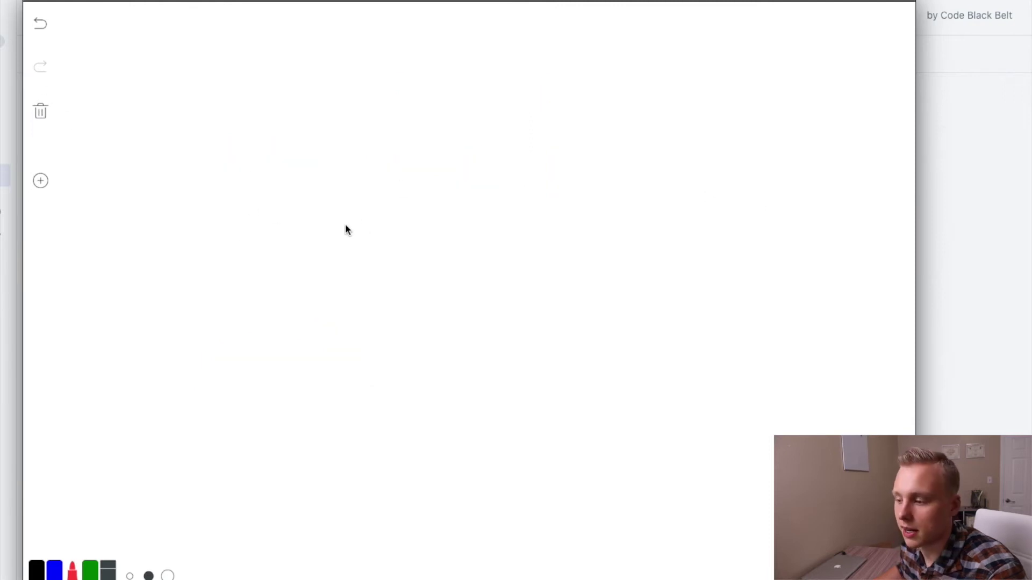
# Draw a new stick figure with an arm, a line beside it, and a smiling face.
pyautogui.moveTo(340, 191); pyautogui.dragTo(332, 191)
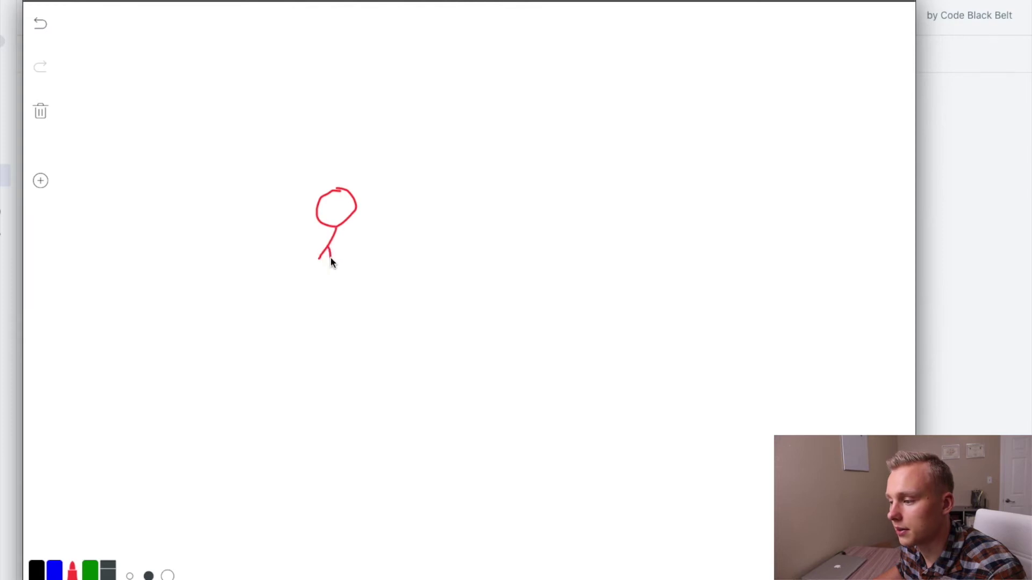
pyautogui.moveTo(314, 231); pyautogui.dragTo(331, 245)
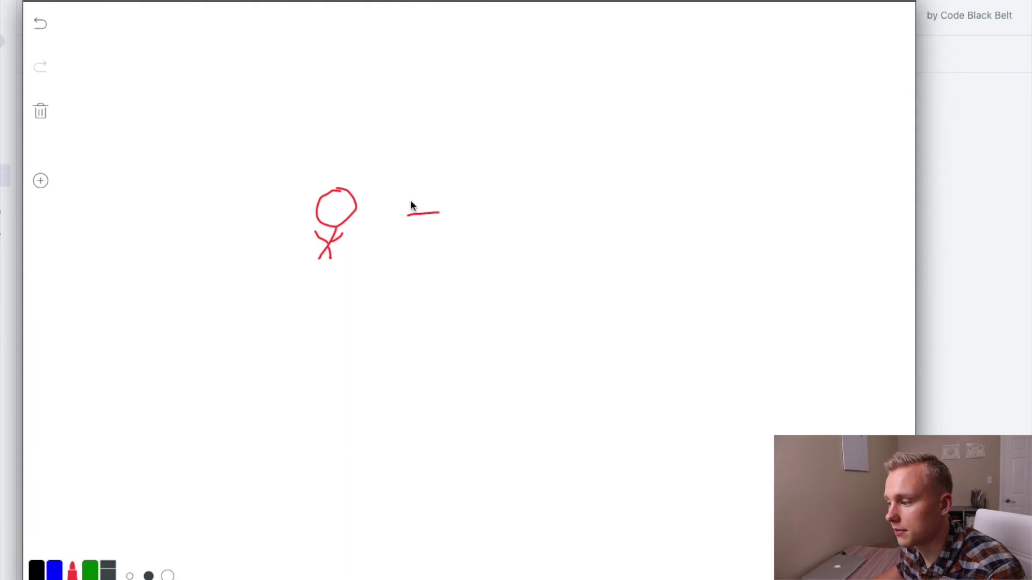
pyautogui.moveTo(407, 198)
pyautogui.mouseDown()
pyautogui.moveTo(443, 197)
pyautogui.moveTo(451, 220)
pyautogui.mouseUp()
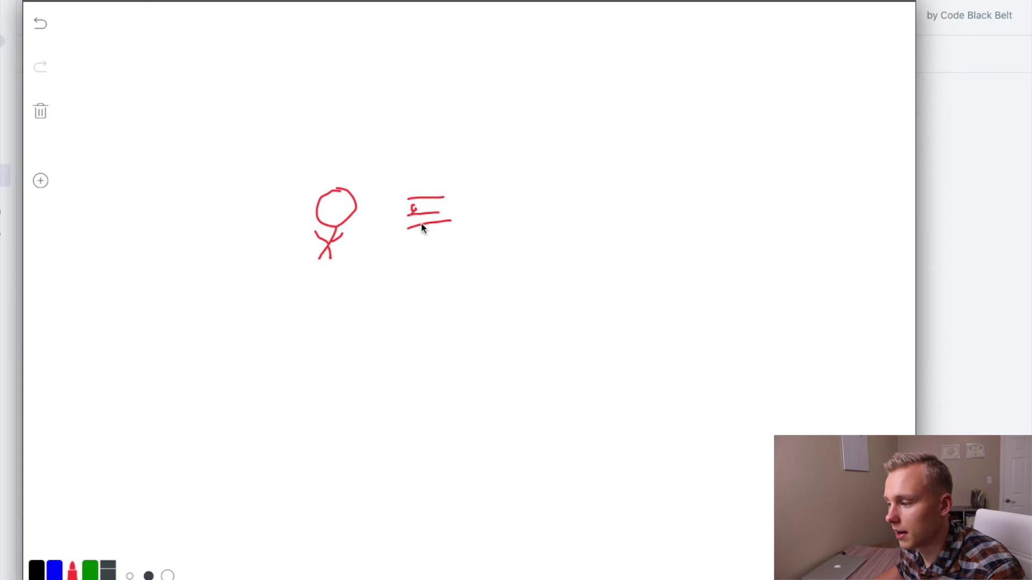
pyautogui.click(342, 202)
pyautogui.click(332, 206)
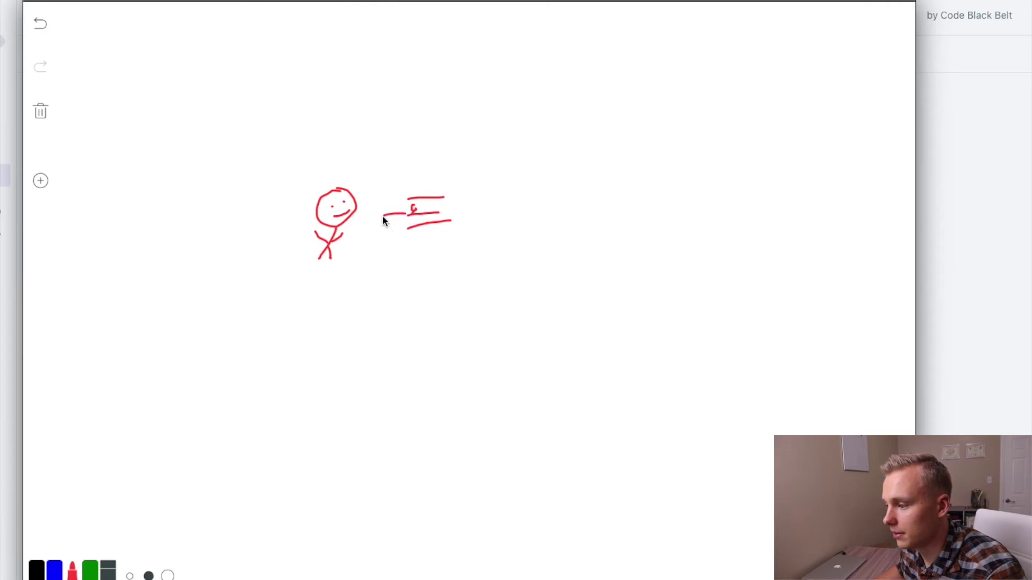
# Add arrowheads to the lines, then undo back to the earlier outfit sketch.
pyautogui.moveTo(378, 218); pyautogui.dragTo(384, 219)
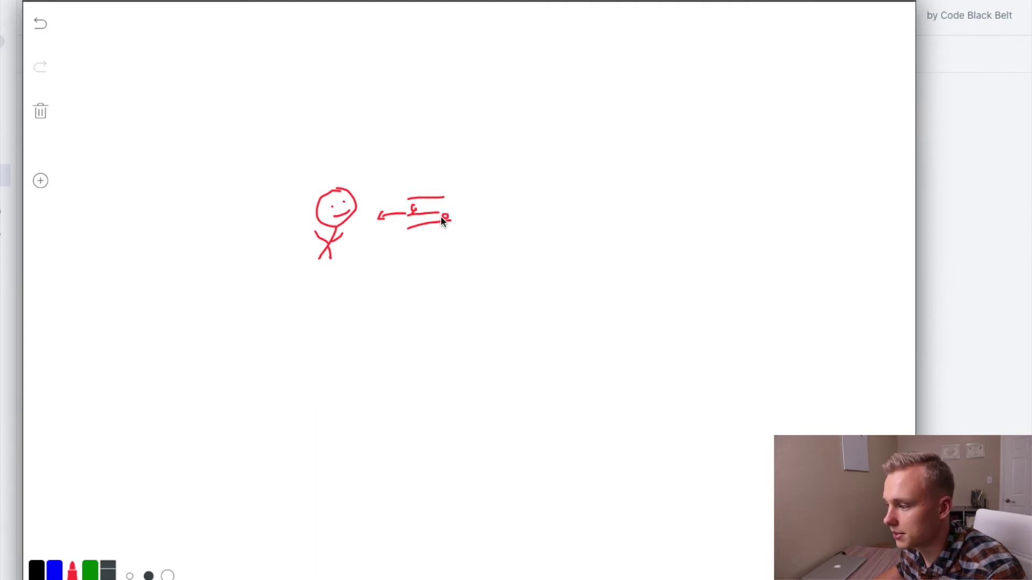
pyautogui.moveTo(394, 231); pyautogui.dragTo(399, 235)
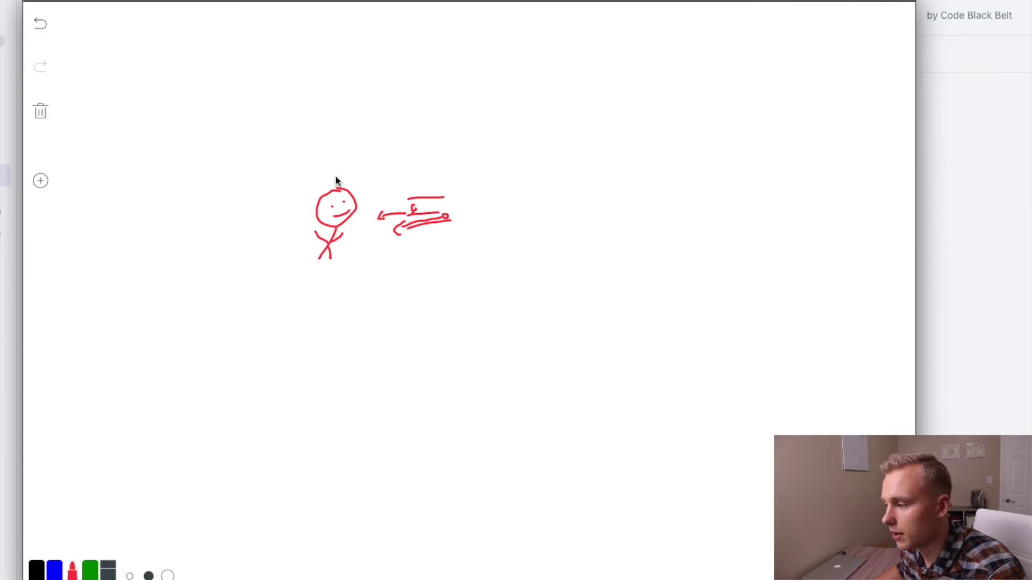
pyautogui.moveTo(418, 210)
pyautogui.mouseDown()
pyautogui.moveTo(427, 223)
pyautogui.moveTo(434, 215)
pyautogui.mouseUp()
pyautogui.click(40, 24)
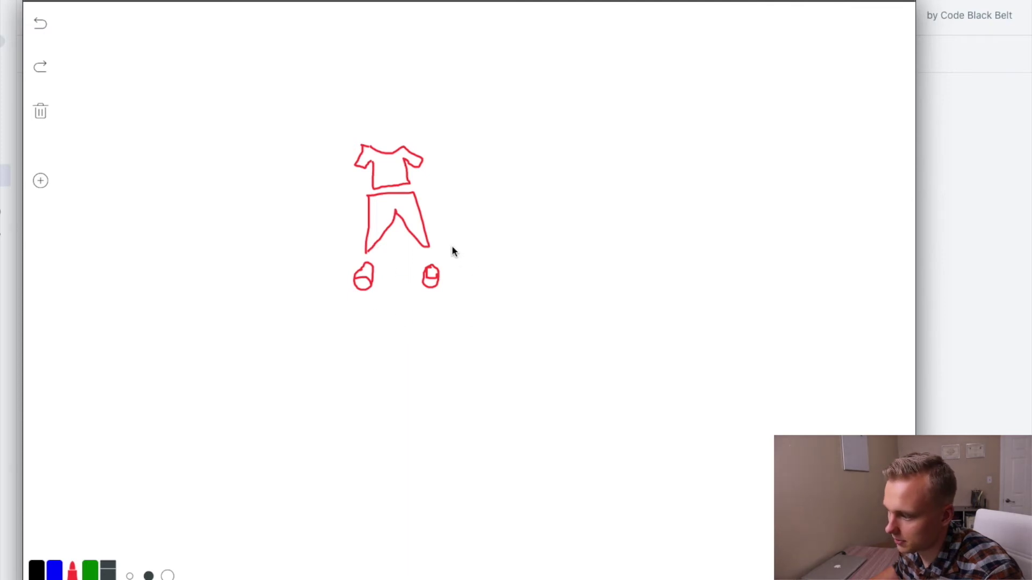
# Add plus signs between the outfit items and price them 15 and 5, undoing a stray 3.
pyautogui.moveTo(449, 244); pyautogui.dragTo(449, 259)
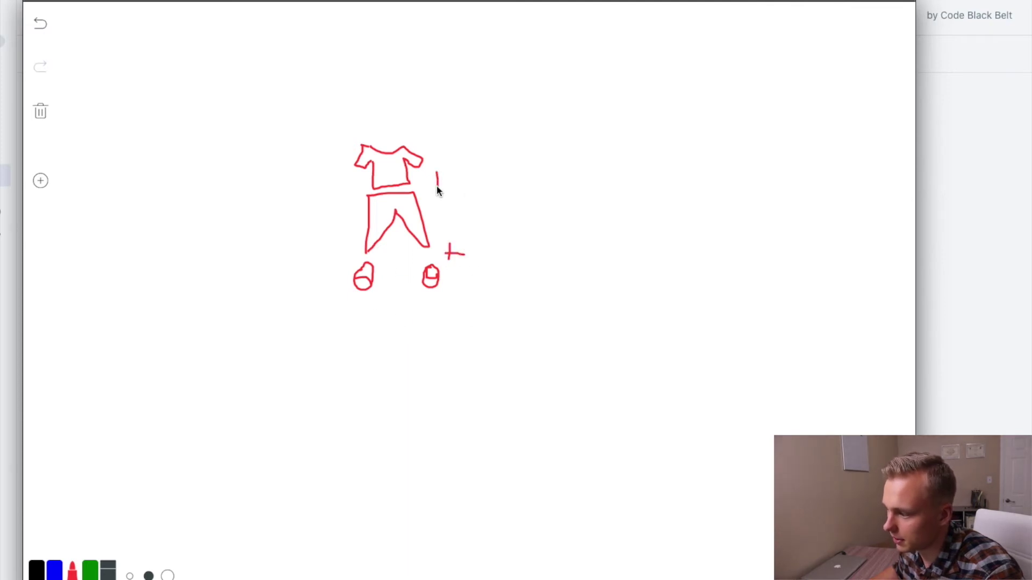
pyautogui.moveTo(431, 179); pyautogui.dragTo(444, 179)
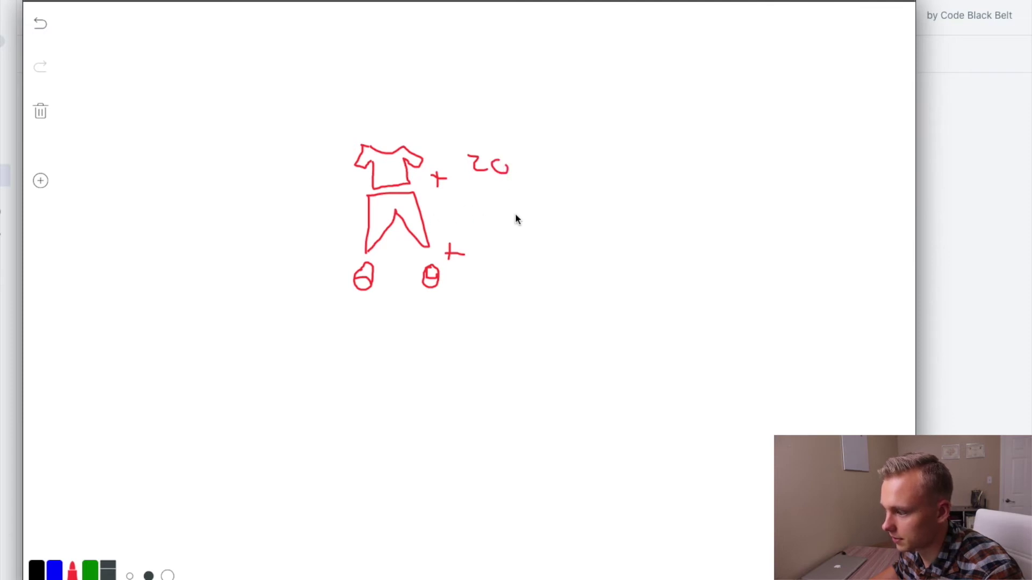
pyautogui.moveTo(488, 216); pyautogui.dragTo(488, 226)
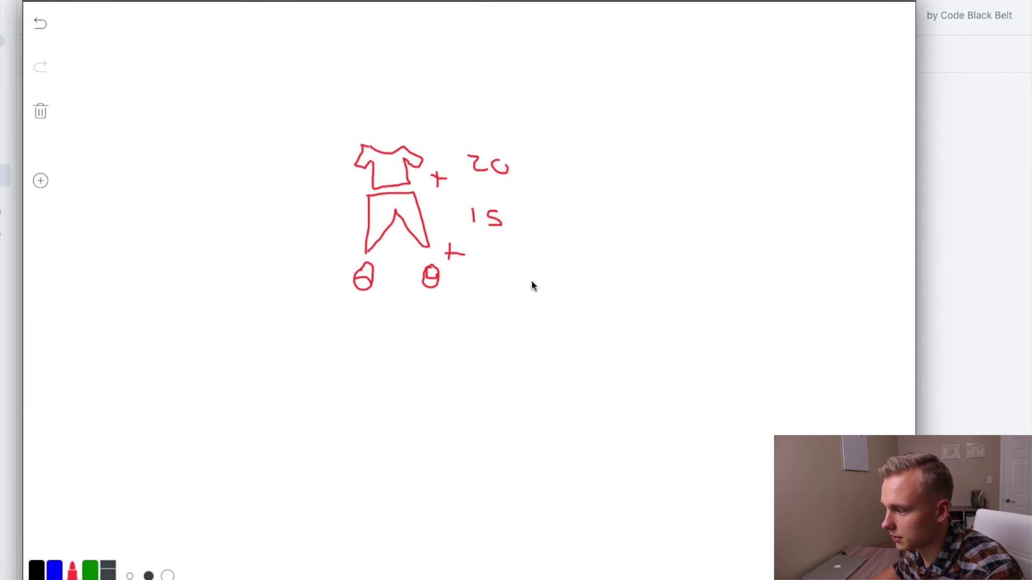
pyautogui.moveTo(496, 282); pyautogui.dragTo(483, 285)
pyautogui.moveTo(550, 190); pyautogui.dragTo(568, 211)
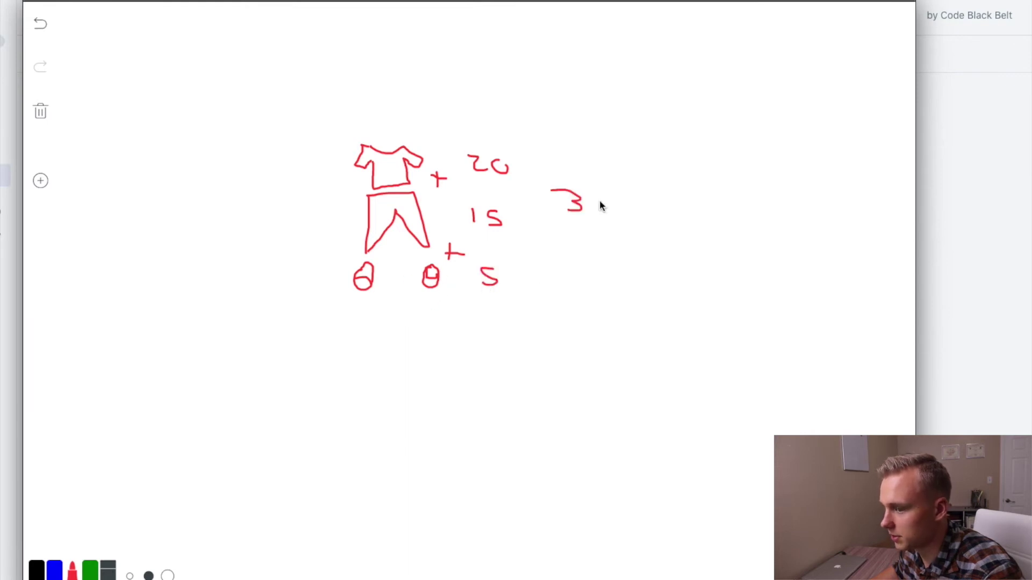
pyautogui.click(41, 32)
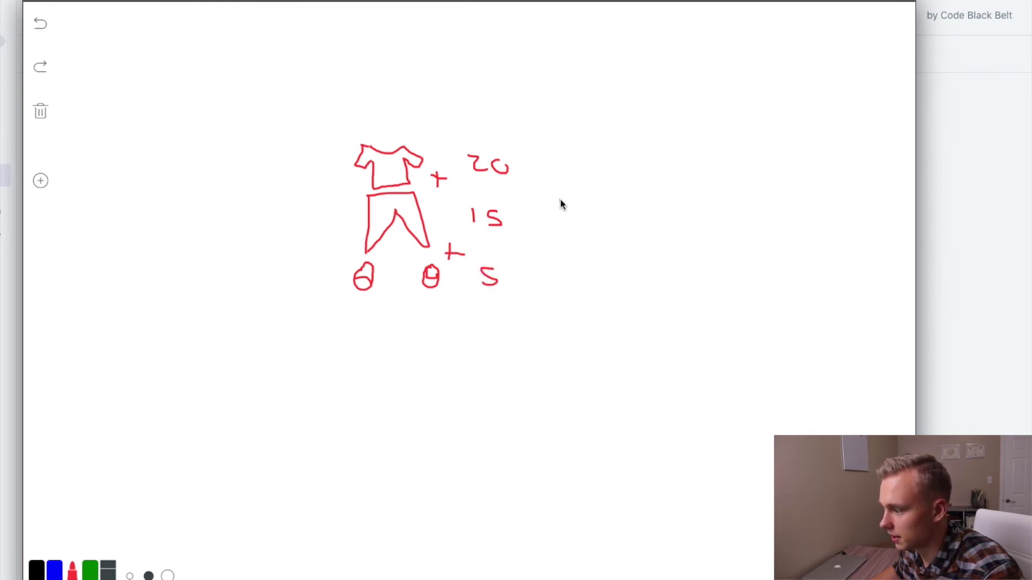
# Write the total 40 with a 10% discount underneath.
pyautogui.moveTo(560, 200); pyautogui.dragTo(579, 218)
pyautogui.moveTo(576, 208); pyautogui.dragTo(577, 234)
pyautogui.moveTo(595, 210); pyautogui.dragTo(594, 212)
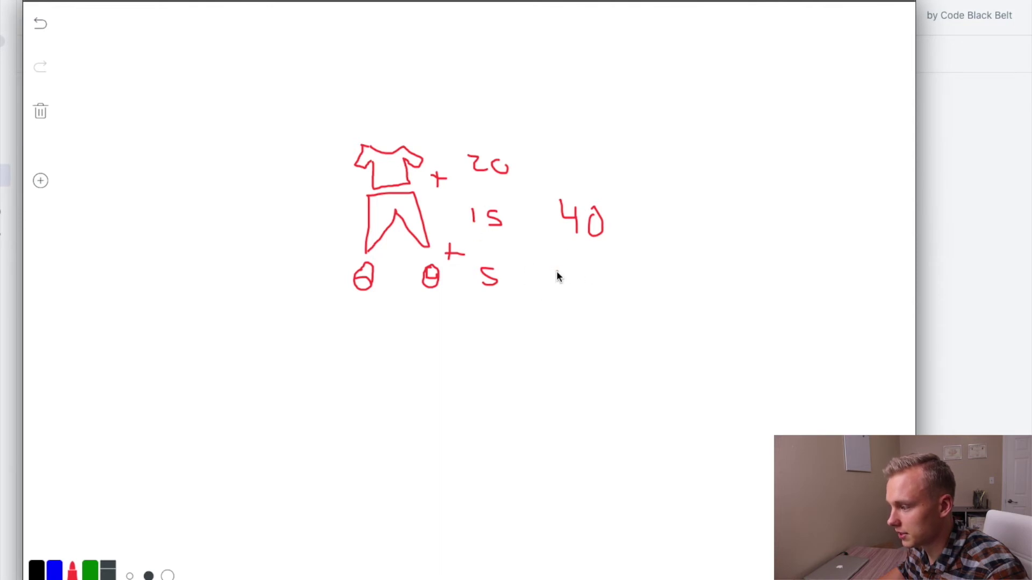
pyautogui.moveTo(593, 278)
pyautogui.mouseDown()
pyautogui.moveTo(574, 302)
pyautogui.moveTo(580, 274)
pyautogui.moveTo(590, 291)
pyautogui.mouseUp()
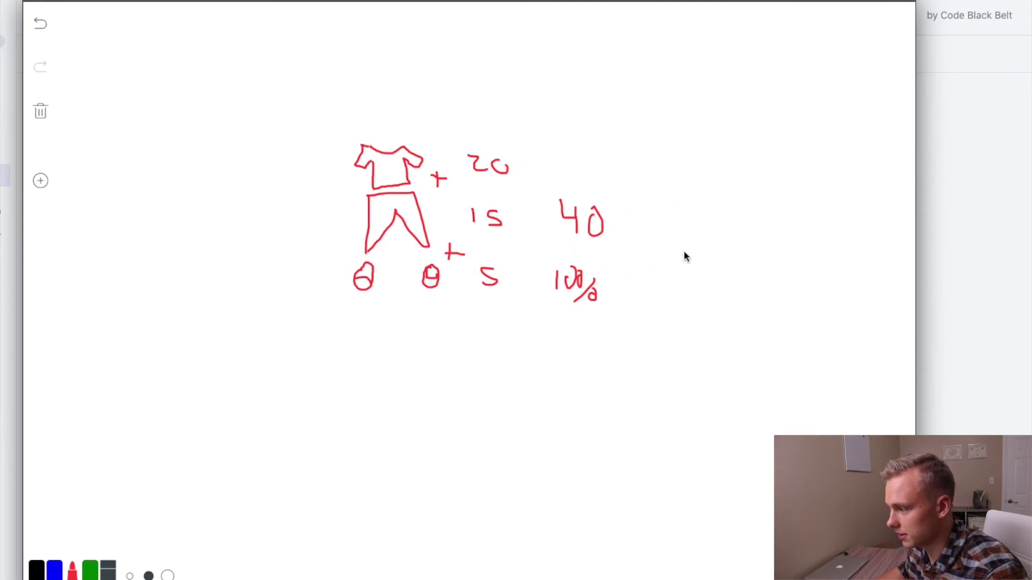
# Write the discounted price $36 with a right-pointing arrow, then minimize the whiteboard.
pyautogui.moveTo(723, 249); pyautogui.dragTo(713, 262)
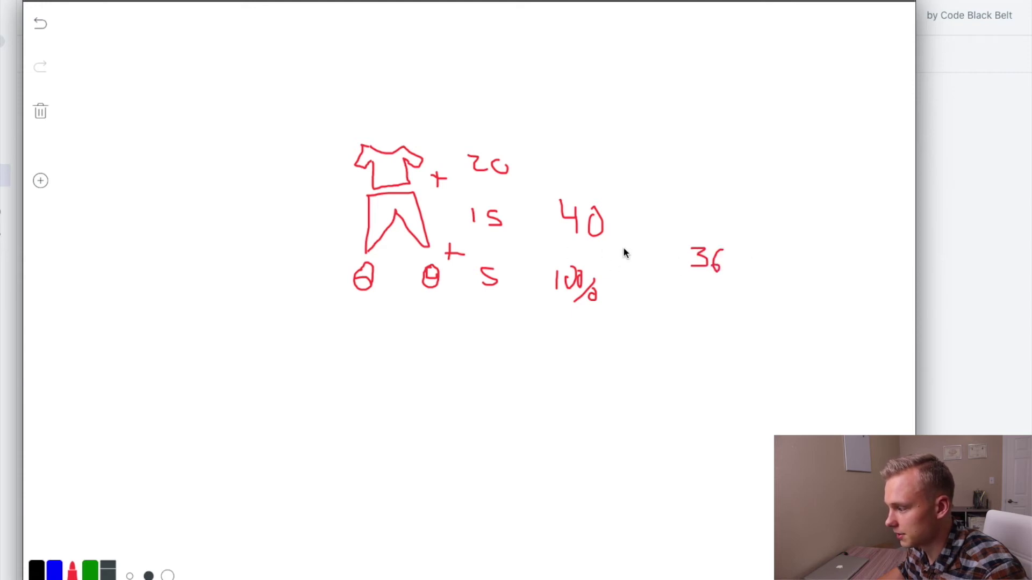
pyautogui.moveTo(683, 246)
pyautogui.mouseDown()
pyautogui.moveTo(674, 273)
pyautogui.moveTo(687, 278)
pyautogui.mouseUp()
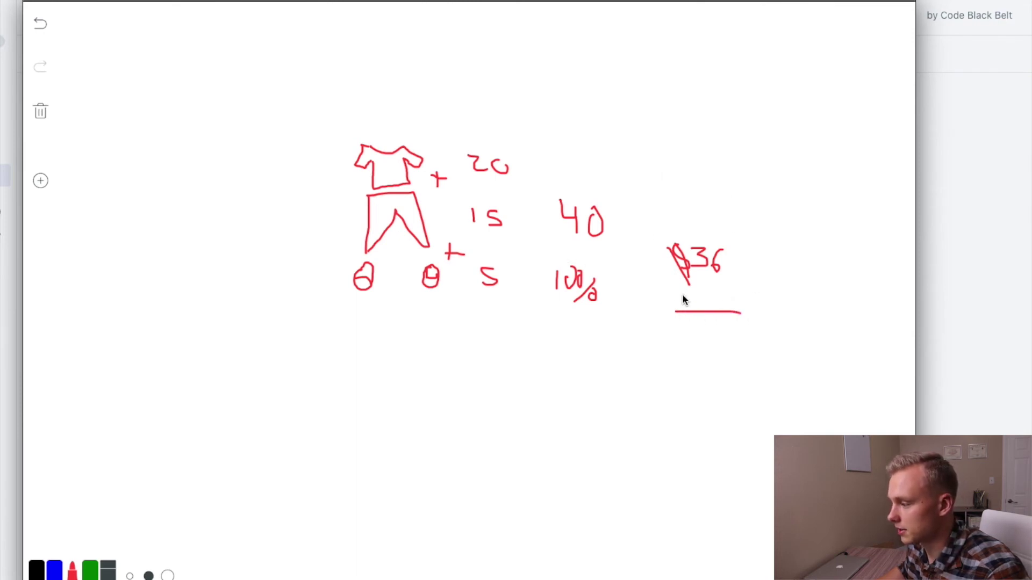
pyautogui.moveTo(755, 343); pyautogui.dragTo(740, 357)
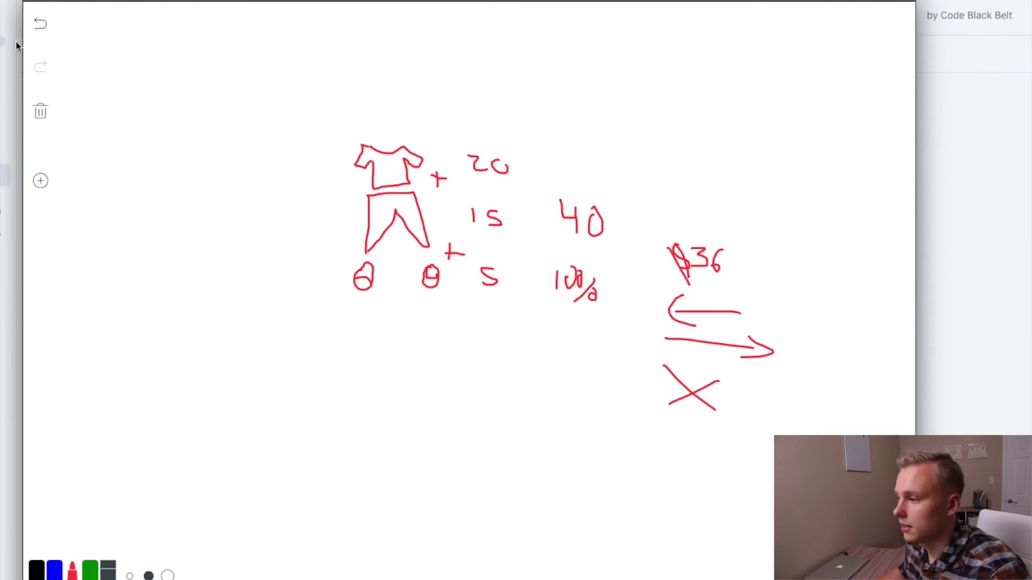
pyautogui.click(48, 3)
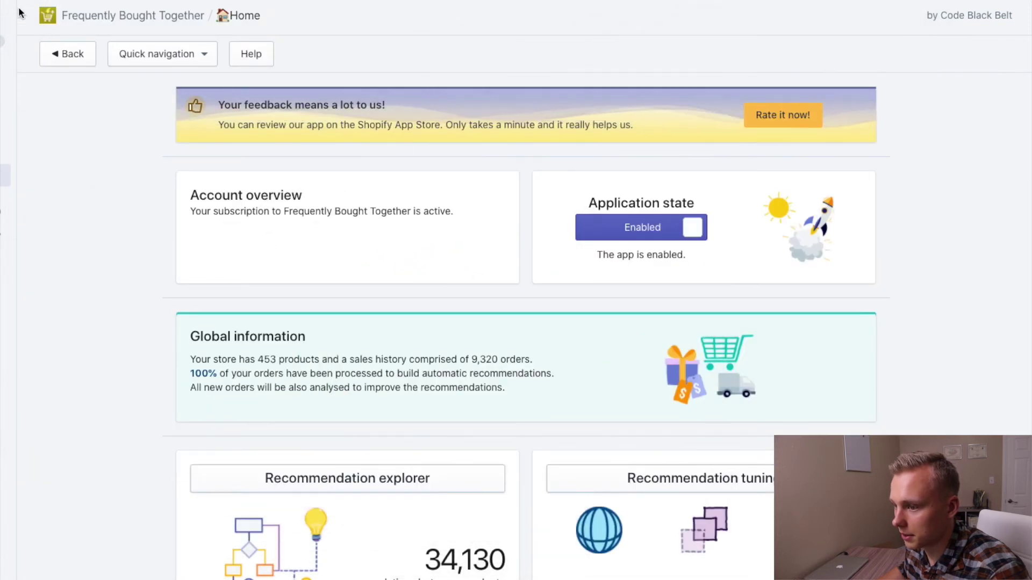
# Scroll through the Frequently Bought Together home page's conversion statistics and overview cards.
pyautogui.scroll(-10, 223, 311)
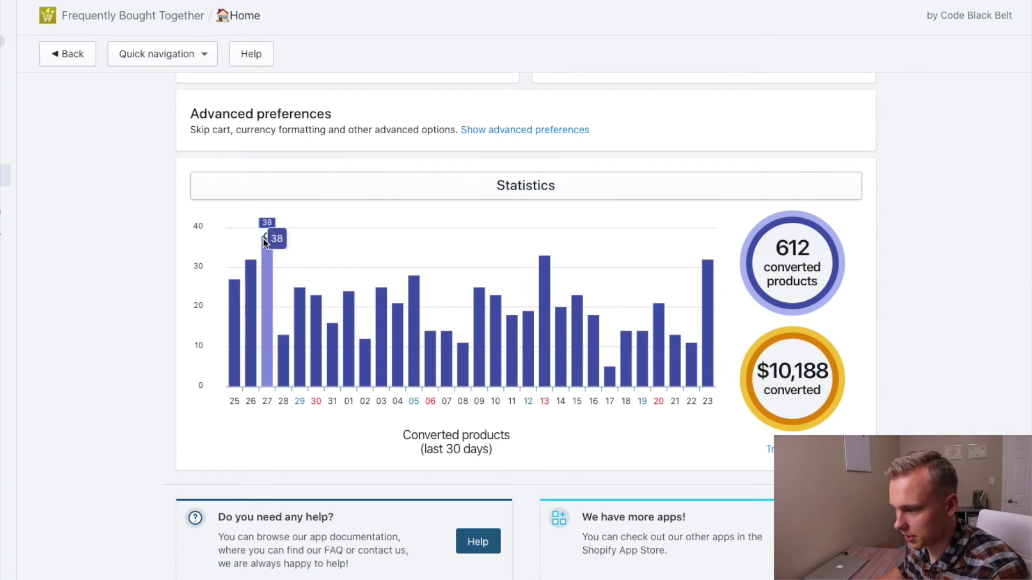
pyautogui.moveTo(268, 247)
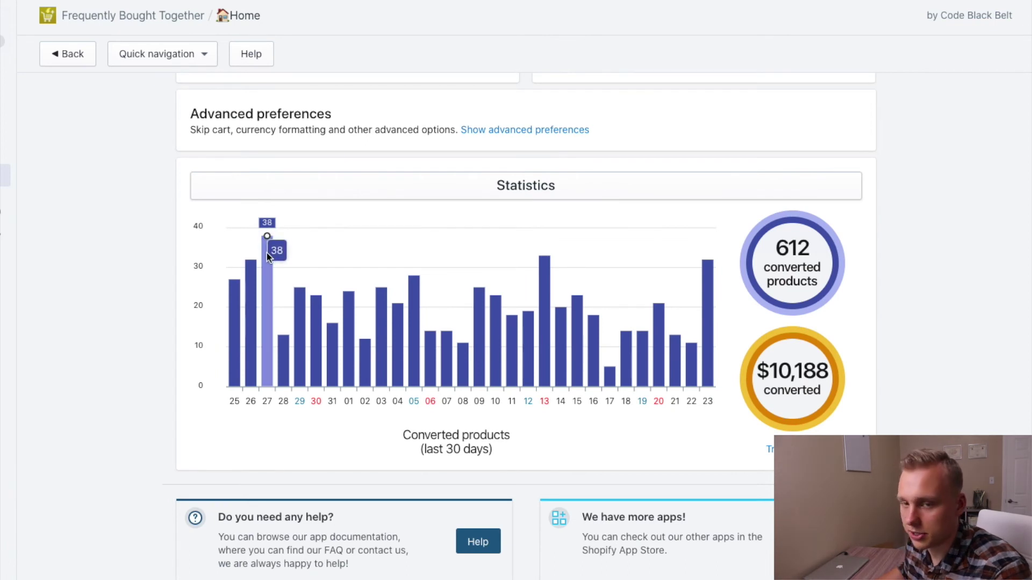
pyautogui.moveTo(252, 290)
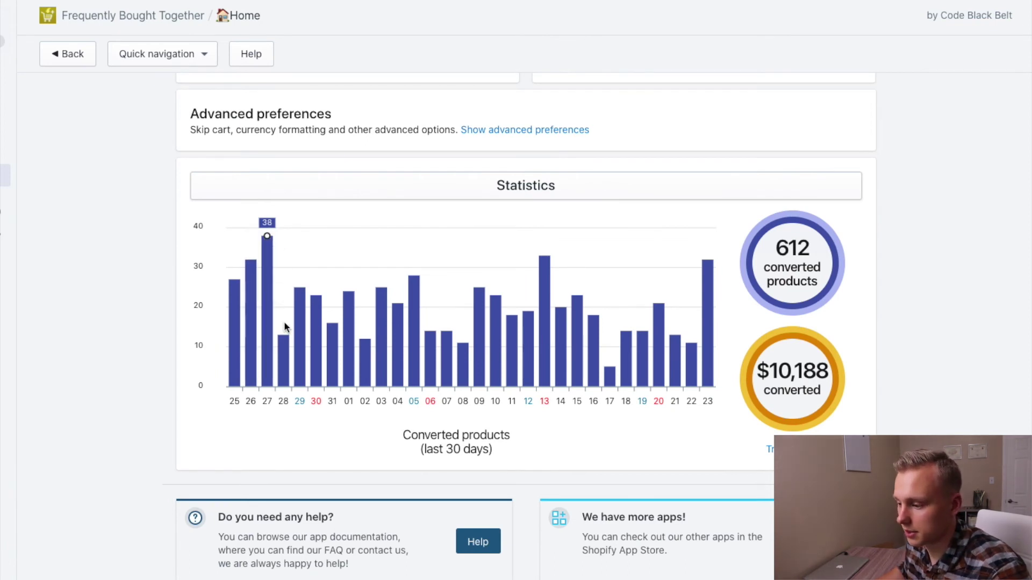
pyautogui.moveTo(319, 349)
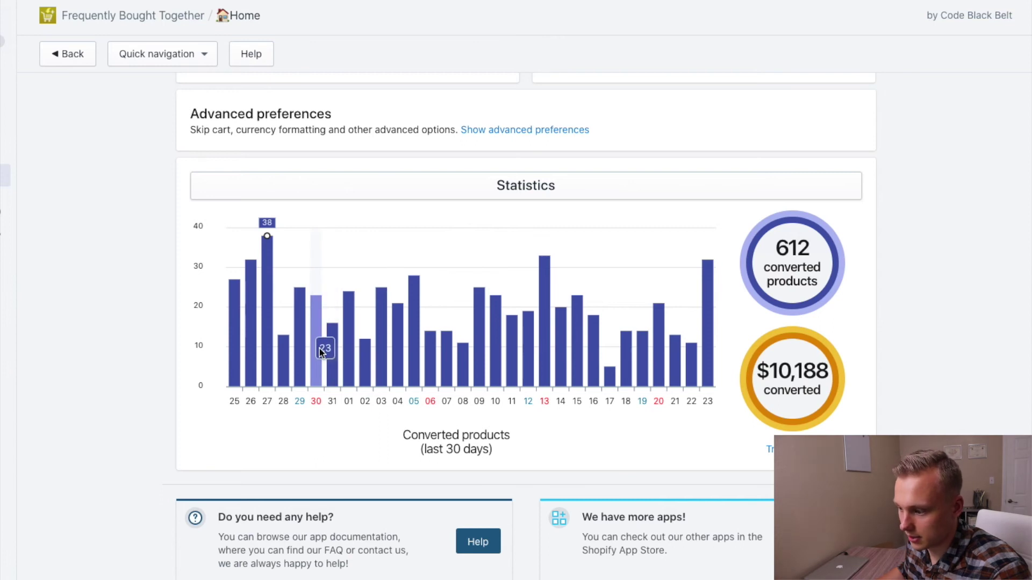
pyautogui.moveTo(355, 333)
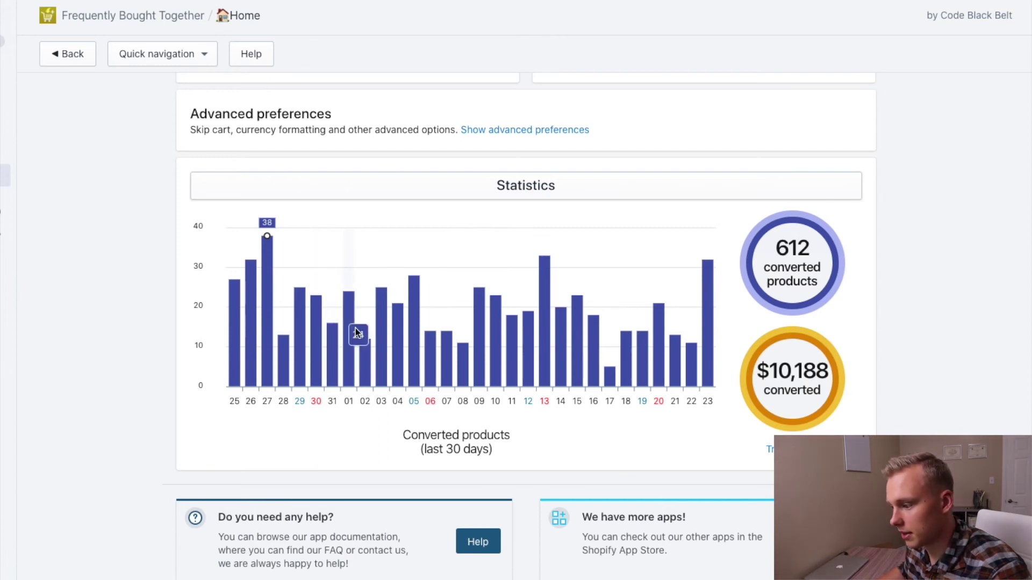
pyautogui.moveTo(385, 355)
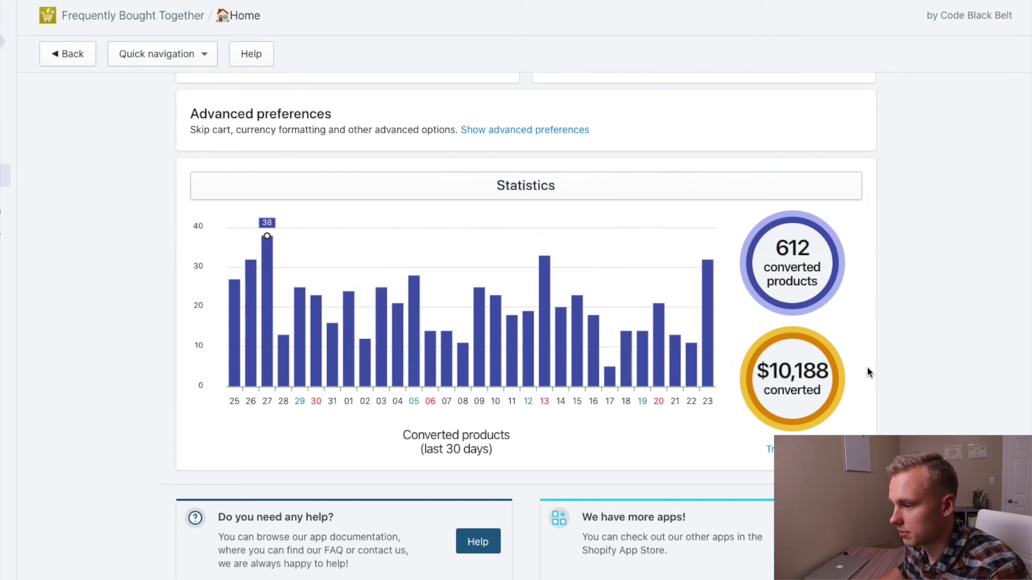
pyautogui.scroll(20, 838, 372)
pyautogui.scroll(-5, 576, 283)
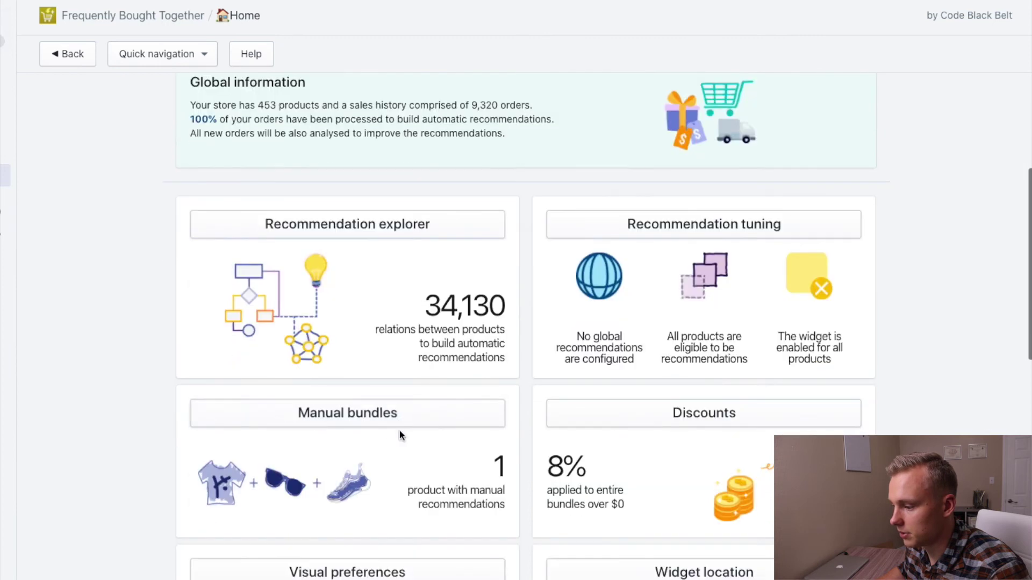
pyautogui.scroll(-5, 645, 458)
pyautogui.scroll(10, 612, 458)
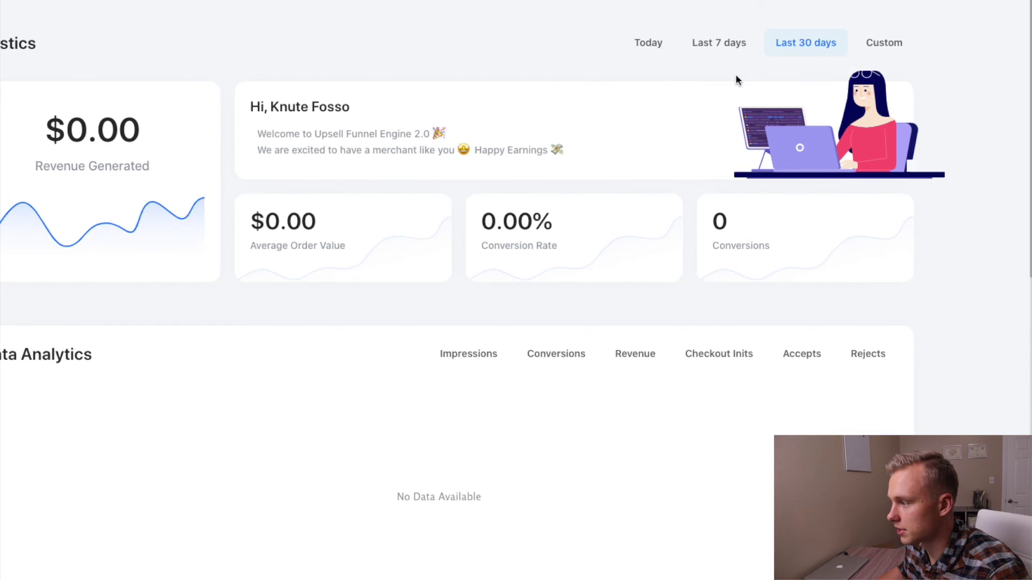
# View the analytics for Today, a custom range, Last 30 days and Last 7 days.
pyautogui.click(654, 50)
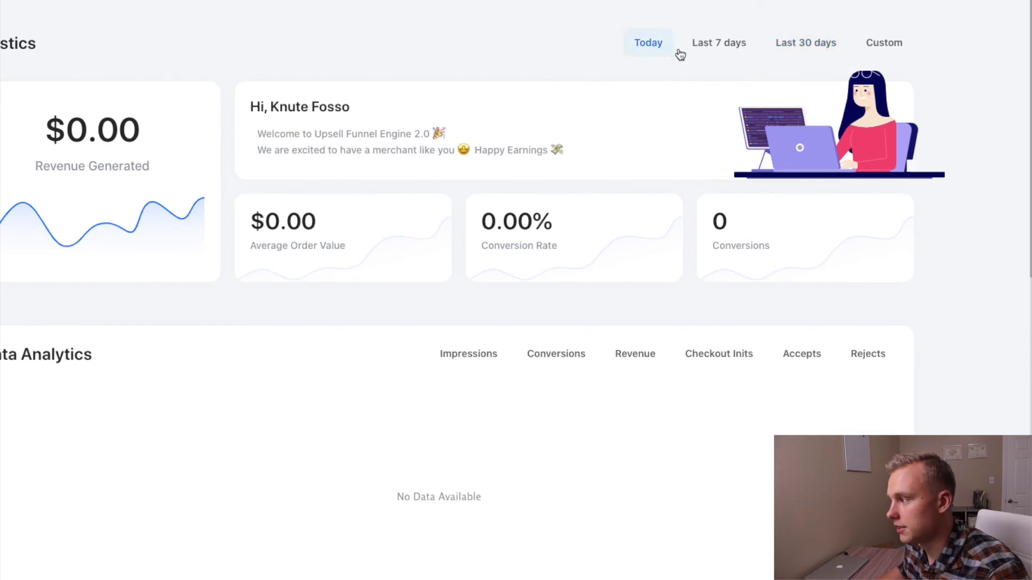
pyautogui.click(883, 43)
pyautogui.click(645, 49)
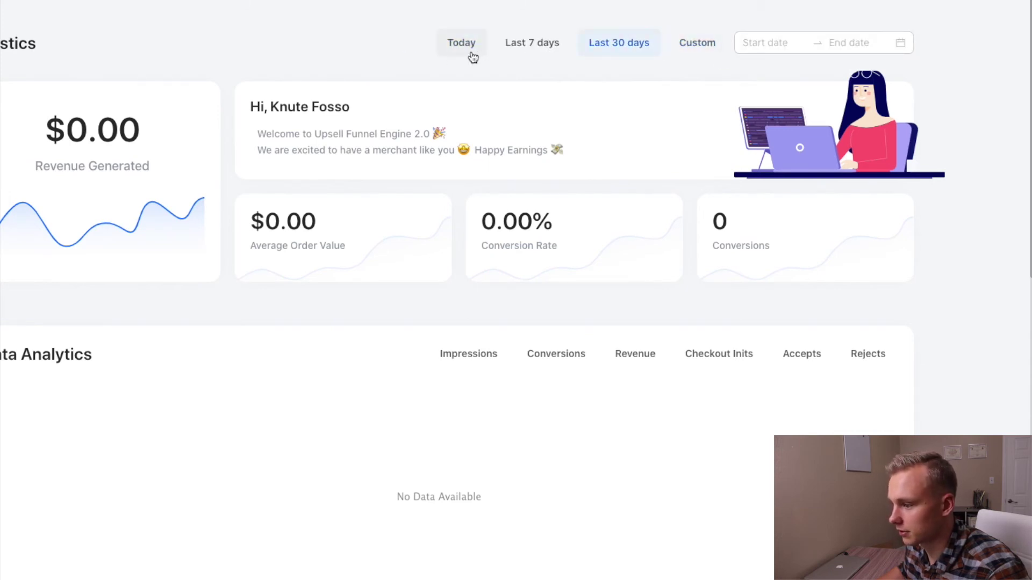
pyautogui.click(528, 50)
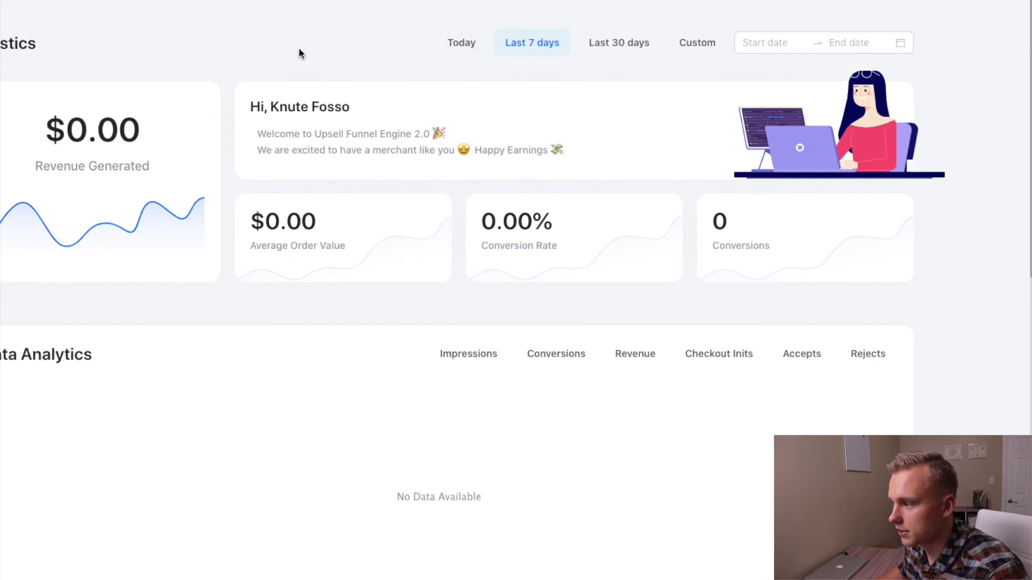
# Check the empty Funnels page, then return to the analytics Dashboard.
pyautogui.click(470, 1)
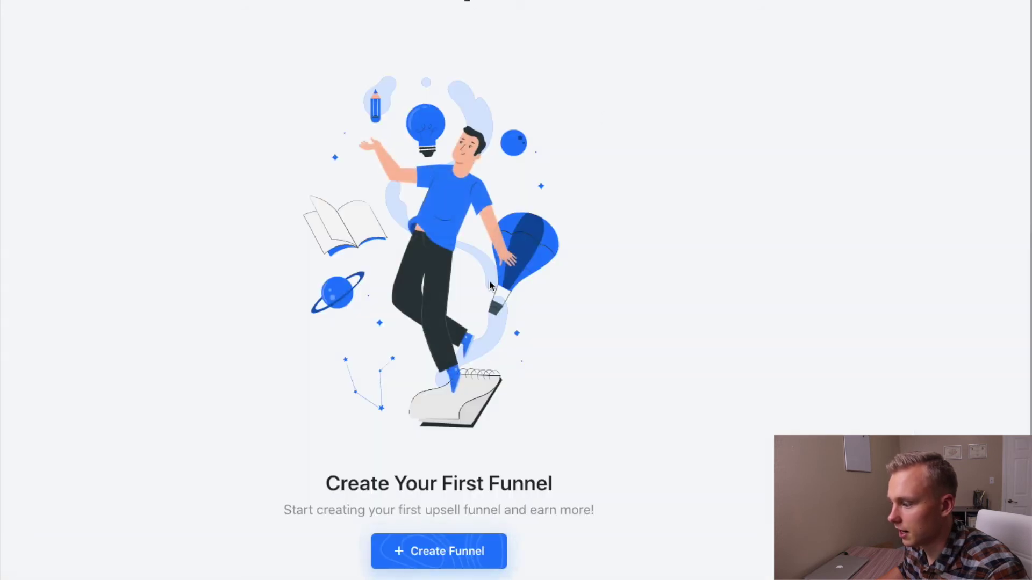
pyautogui.scroll(-3, 489, 279)
pyautogui.scroll(3, 488, 293)
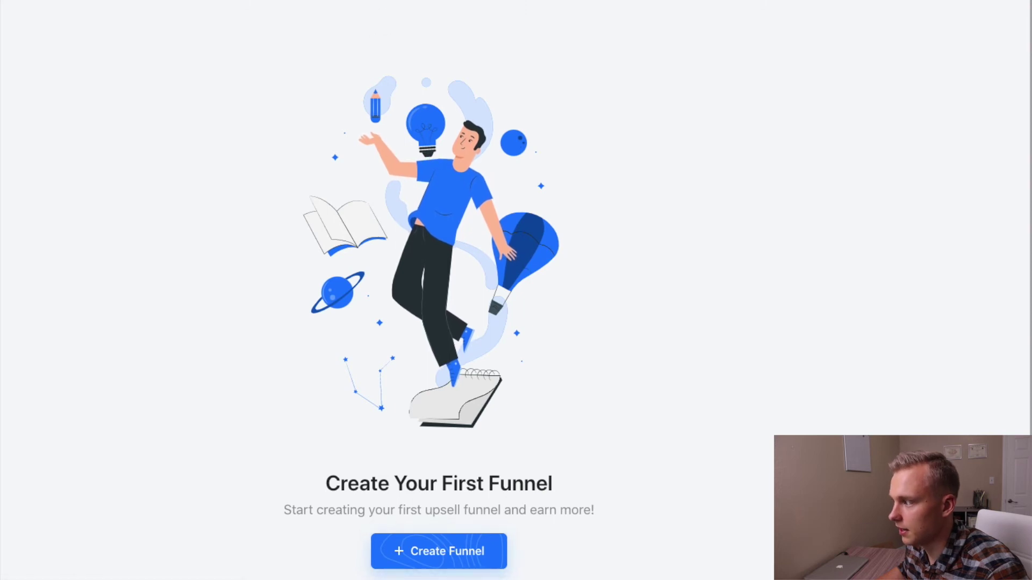
pyautogui.click(454, 7)
# Open Settings > Common Settings for the upsell popup.
pyautogui.click(748, 1)
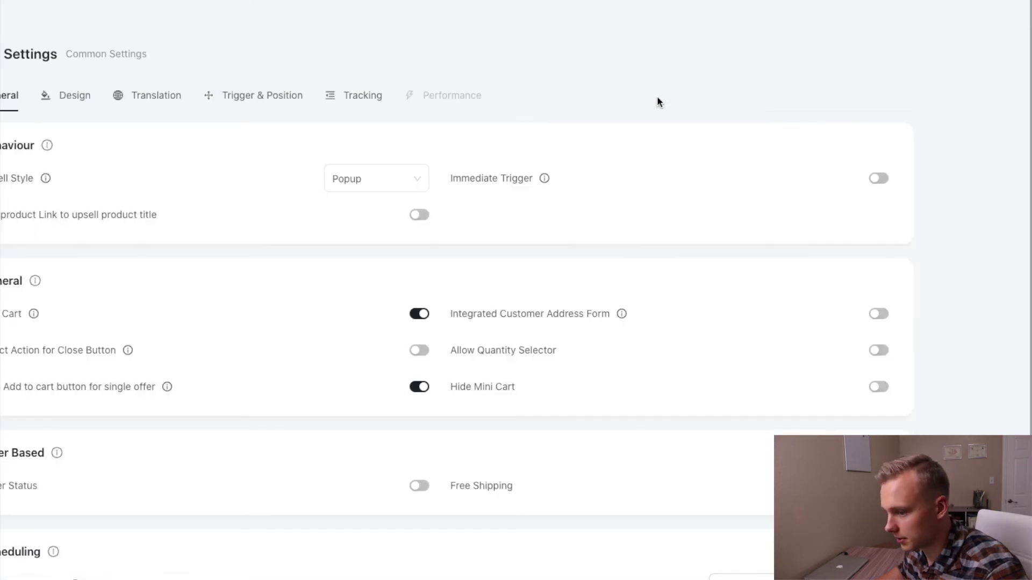
pyautogui.moveTo(657, 96); pyautogui.dragTo(58, 95)
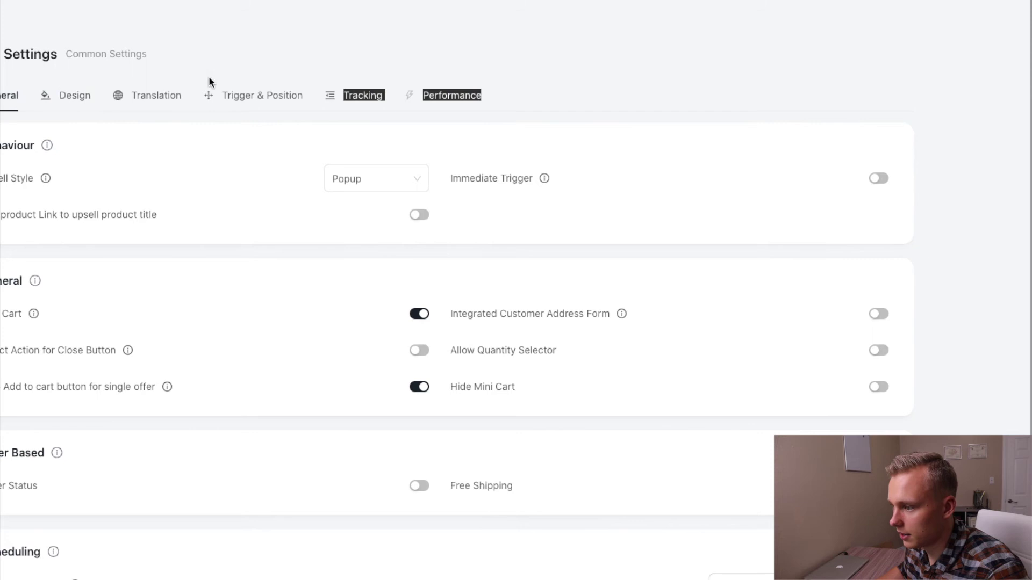
pyautogui.click(497, 56)
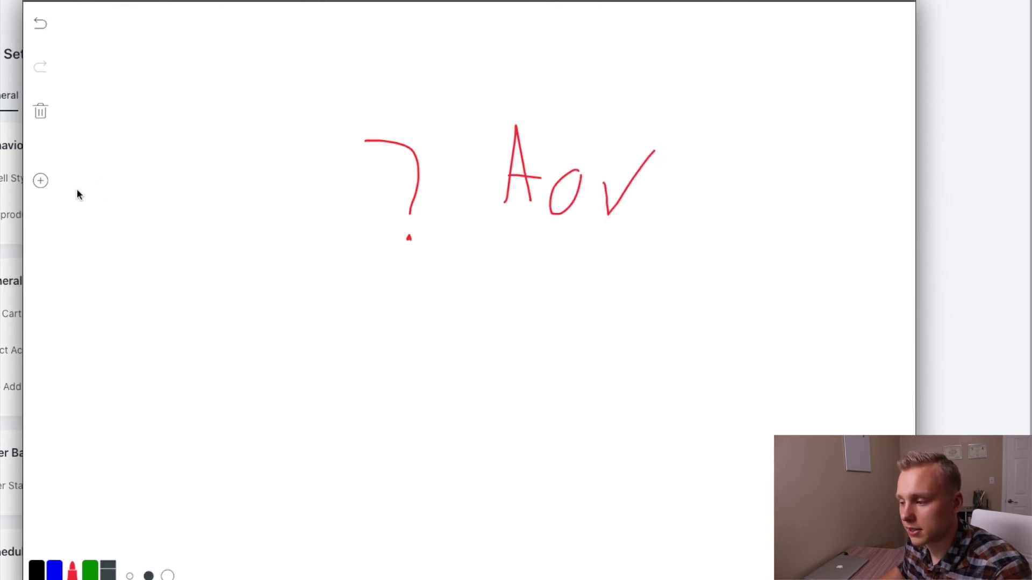
# Write 'ROAS' with an upward arrow above it and draw a cloud around it.
pyautogui.moveTo(95, 157)
pyautogui.mouseDown()
pyautogui.moveTo(102, 220)
pyautogui.moveTo(125, 170)
pyautogui.moveTo(126, 214)
pyautogui.mouseUp()
pyautogui.moveTo(144, 188); pyautogui.dragTo(143, 187)
pyautogui.moveTo(162, 218); pyautogui.dragTo(187, 212)
pyautogui.moveTo(166, 201); pyautogui.dragTo(190, 198)
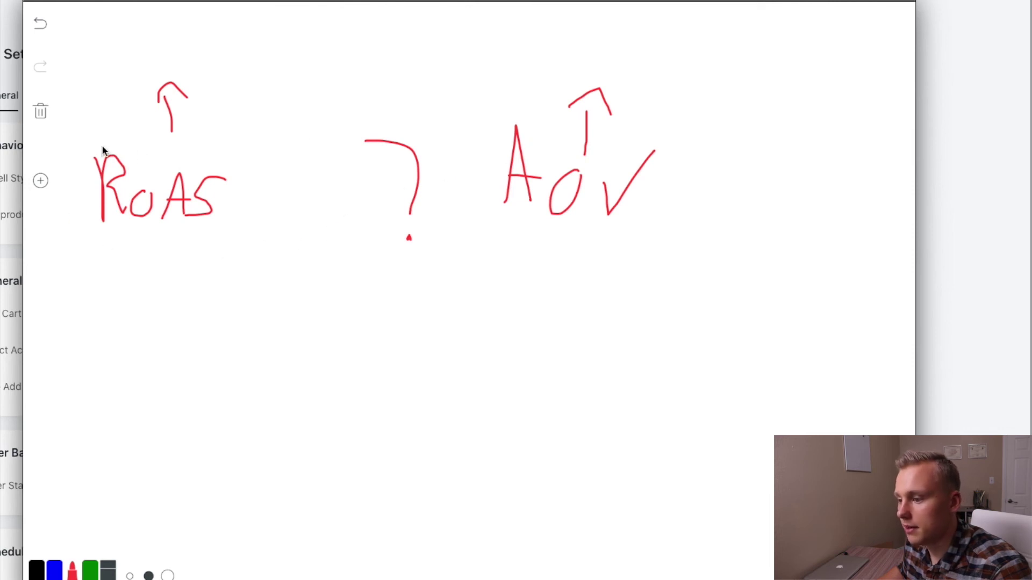
pyautogui.moveTo(102, 147); pyautogui.dragTo(203, 140)
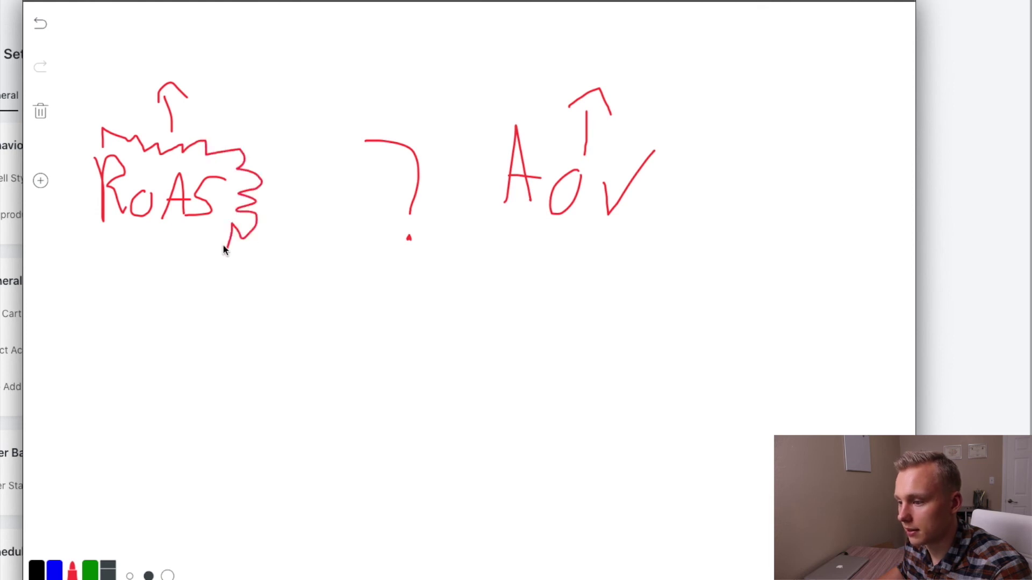
pyautogui.moveTo(180, 258)
pyautogui.mouseDown()
pyautogui.moveTo(116, 259)
pyautogui.moveTo(74, 229)
pyautogui.moveTo(60, 182)
pyautogui.moveTo(75, 148)
pyautogui.mouseUp()
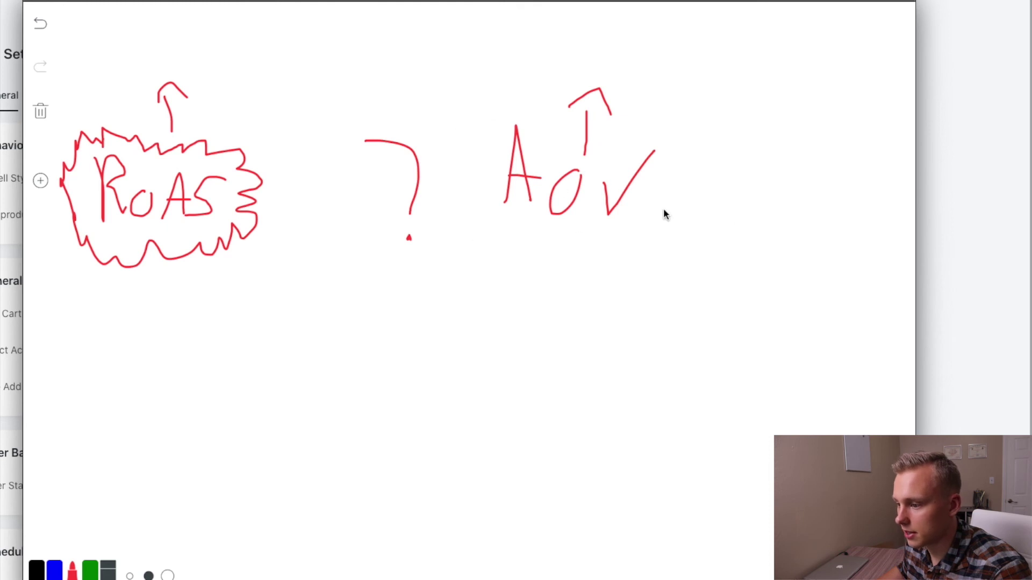
# Draw down arrows and an X below AOV, an up arrow, and a curved arrow back to ROAS.
pyautogui.moveTo(536, 298); pyautogui.dragTo(536, 308)
pyautogui.moveTo(518, 290); pyautogui.dragTo(520, 322)
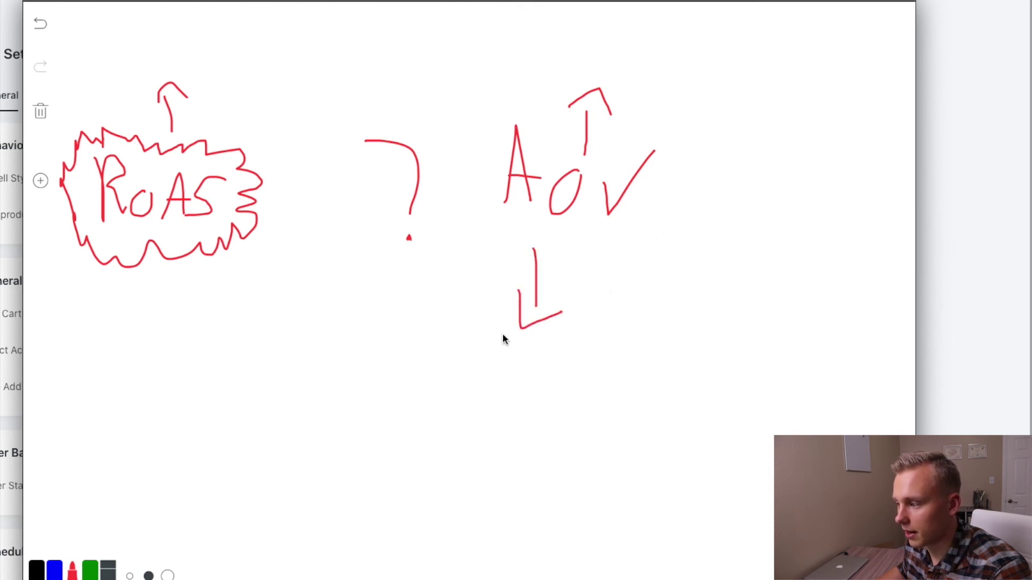
pyautogui.moveTo(424, 343); pyautogui.dragTo(452, 398)
pyautogui.moveTo(559, 370)
pyautogui.mouseDown()
pyautogui.moveTo(555, 411)
pyautogui.moveTo(560, 367)
pyautogui.mouseUp()
pyautogui.moveTo(482, 337); pyautogui.dragTo(308, 262)
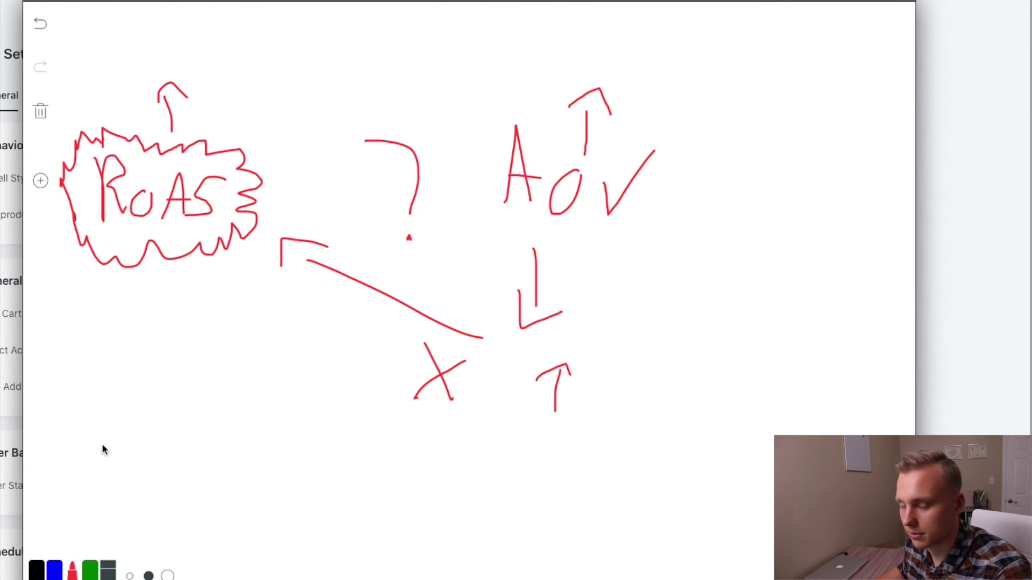
pyautogui.moveTo(77, 424); pyautogui.dragTo(77, 479)
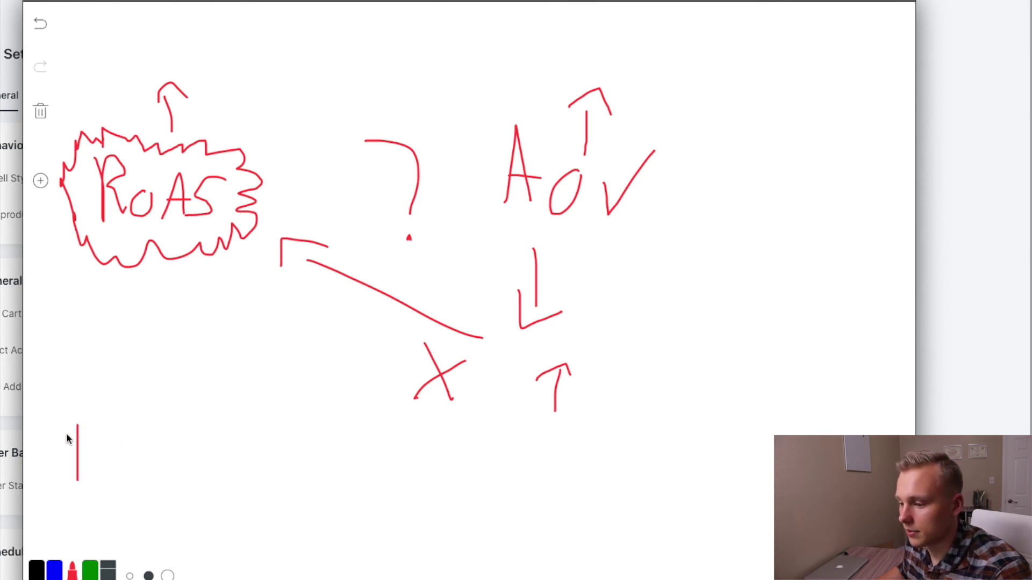
# Replace the stray lower-left stroke with '2.0' and erase the '0x' under the up arrow.
pyautogui.click(37, 26)
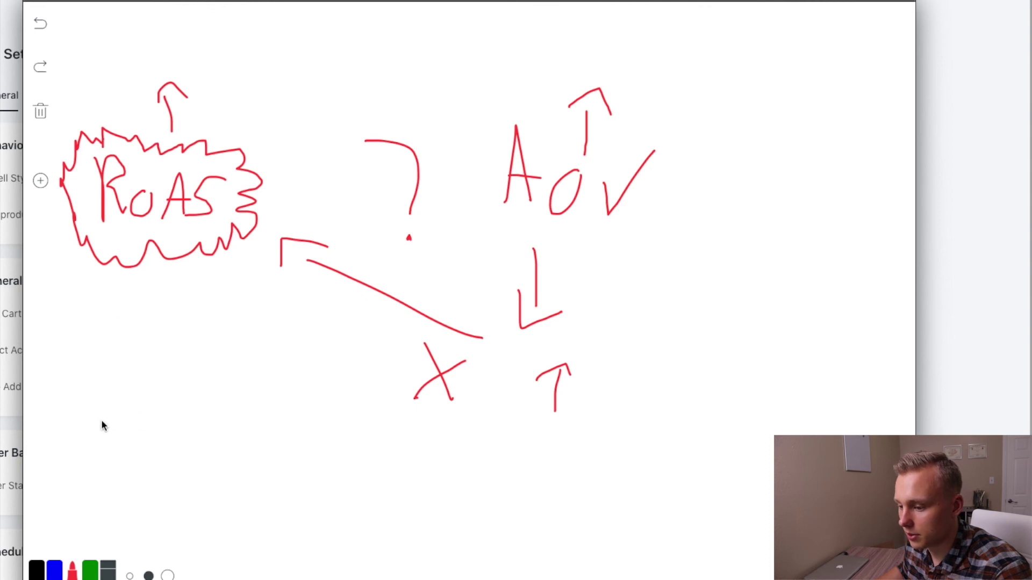
pyautogui.moveTo(137, 445); pyautogui.dragTo(148, 442)
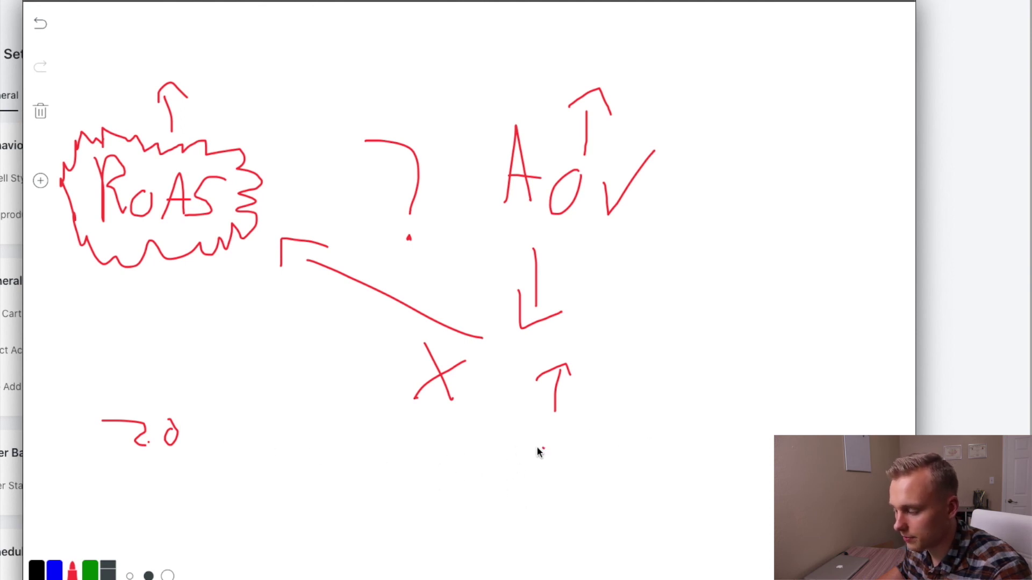
pyautogui.moveTo(541, 448)
pyautogui.mouseDown()
pyautogui.moveTo(525, 469)
pyautogui.moveTo(553, 486)
pyautogui.mouseUp()
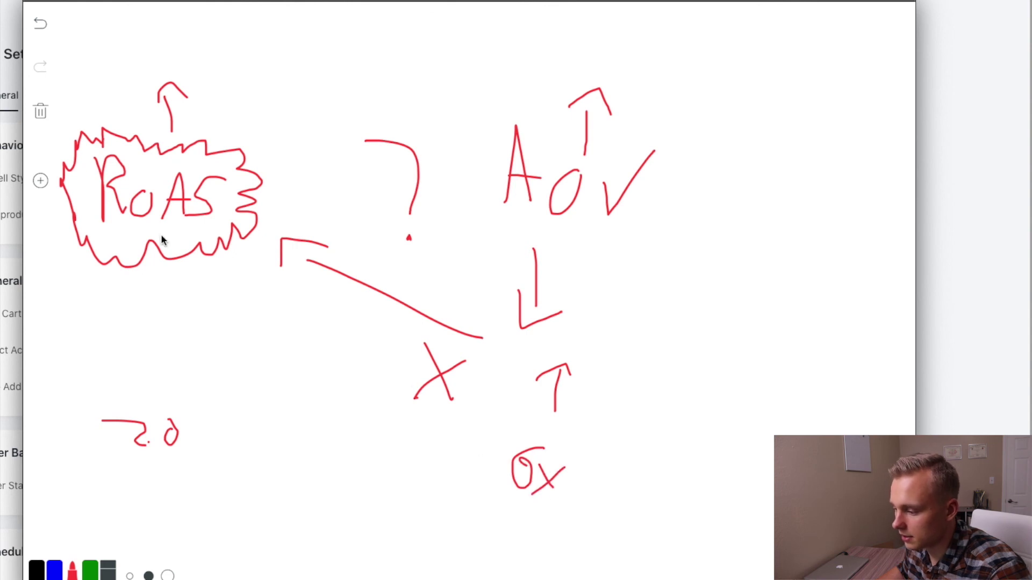
pyautogui.click(43, 22)
pyautogui.click(43, 23)
pyautogui.click(45, 22)
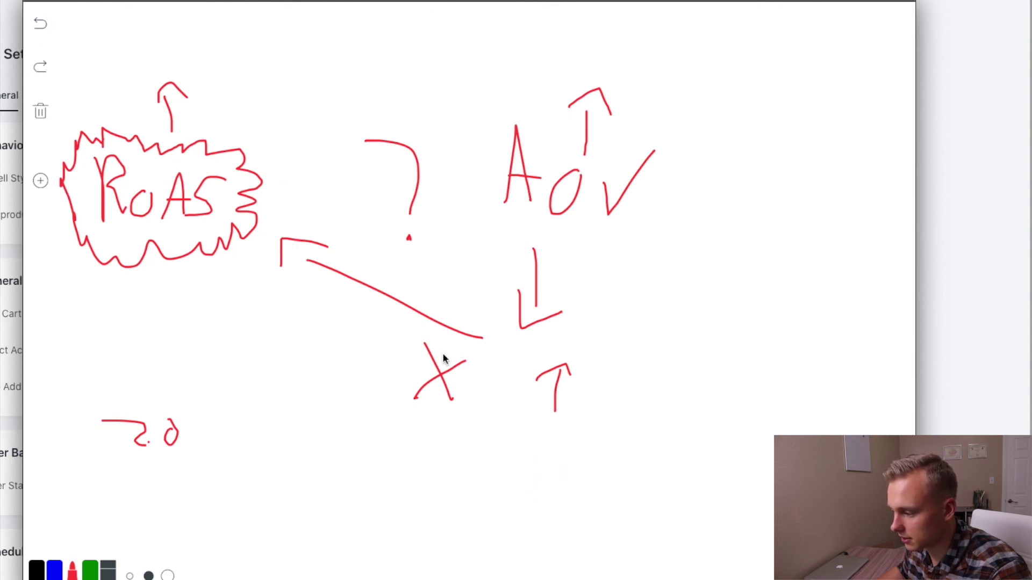